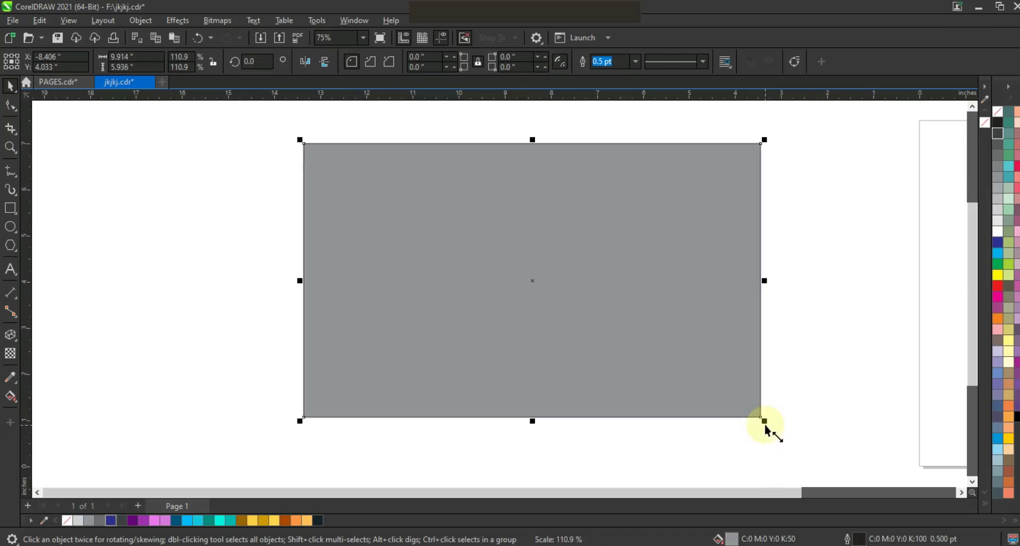
# Fill the large grey rectangle with the dark navy from the document palette, shift it slightly down, and remove its outline.
pyautogui.click(318, 521)
pyautogui.moveTo(558, 371); pyautogui.dragTo(553, 395)
pyautogui.rightClick(998, 111)
pyautogui.click(836, 219)
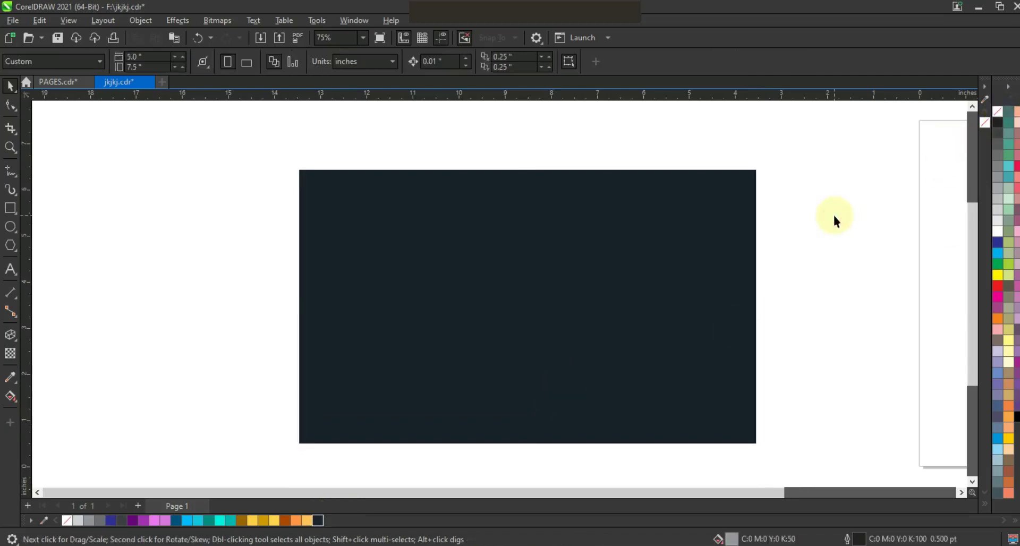
# Draw a flat unfilled ellipse about 1.165 × 0.247 in with a white 3 pt outline in the dark rectangle's upper left area.
pyautogui.click(10, 147)
pyautogui.moveTo(276, 161); pyautogui.dragTo(813, 449)
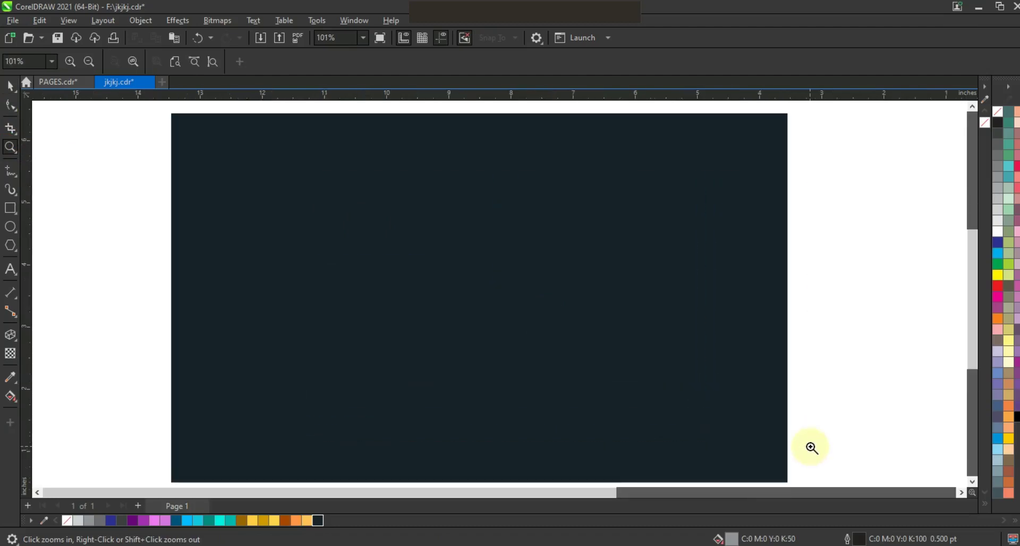
pyautogui.click(11, 229)
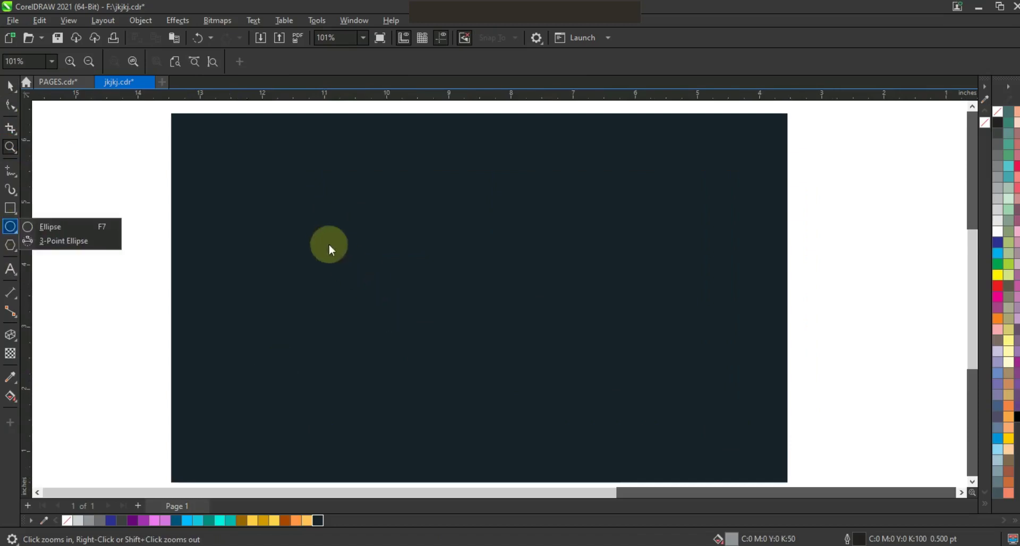
pyautogui.click(41, 227)
pyautogui.rightClick(997, 234)
pyautogui.click(999, 113)
pyautogui.click(553, 61)
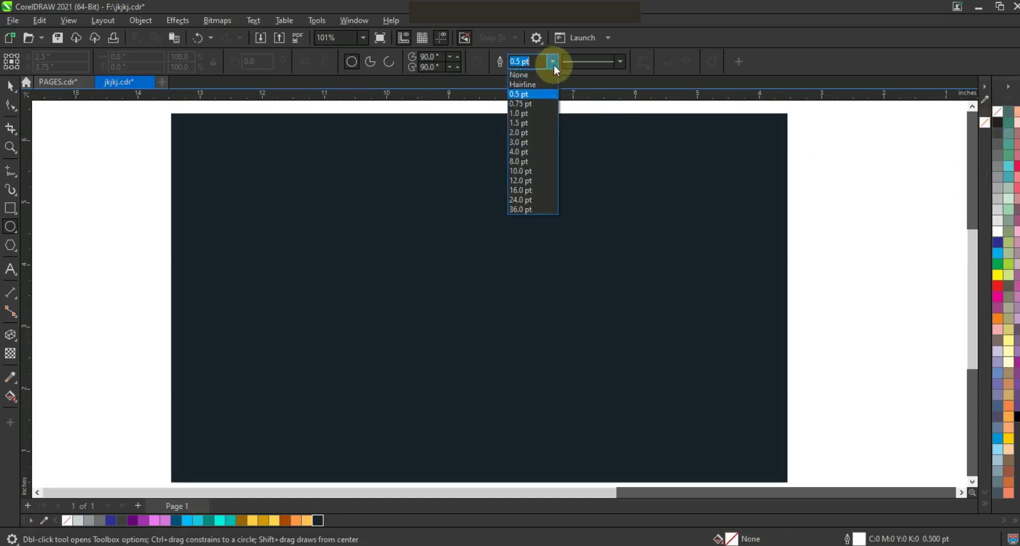
pyautogui.click(520, 143)
pyautogui.moveTo(286, 193); pyautogui.dragTo(359, 209)
pyautogui.click(10, 86)
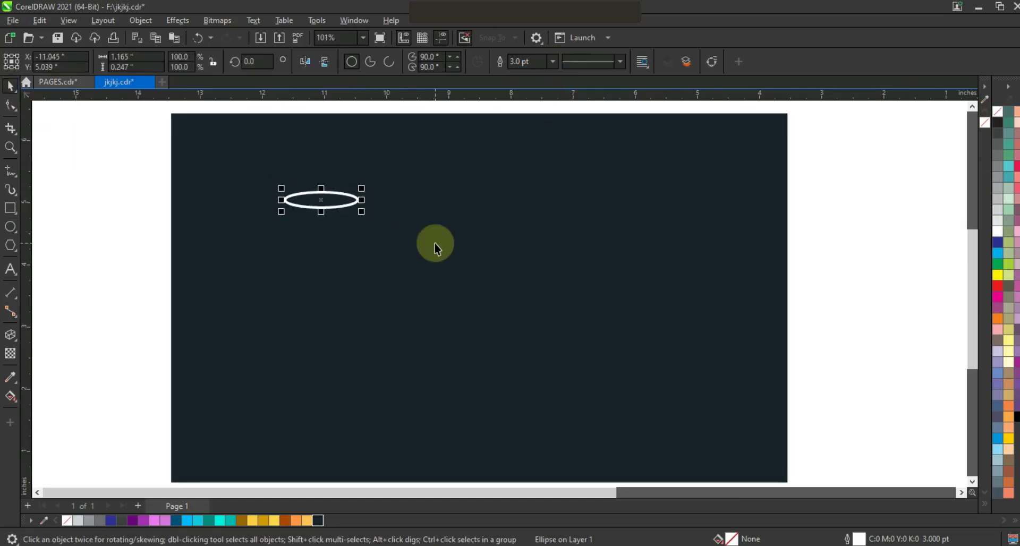
# Thin the ellipse's outline to 1.5 pt and enlarge it proportionally to about 1.453 × 0.309 in.
pyautogui.click(551, 62)
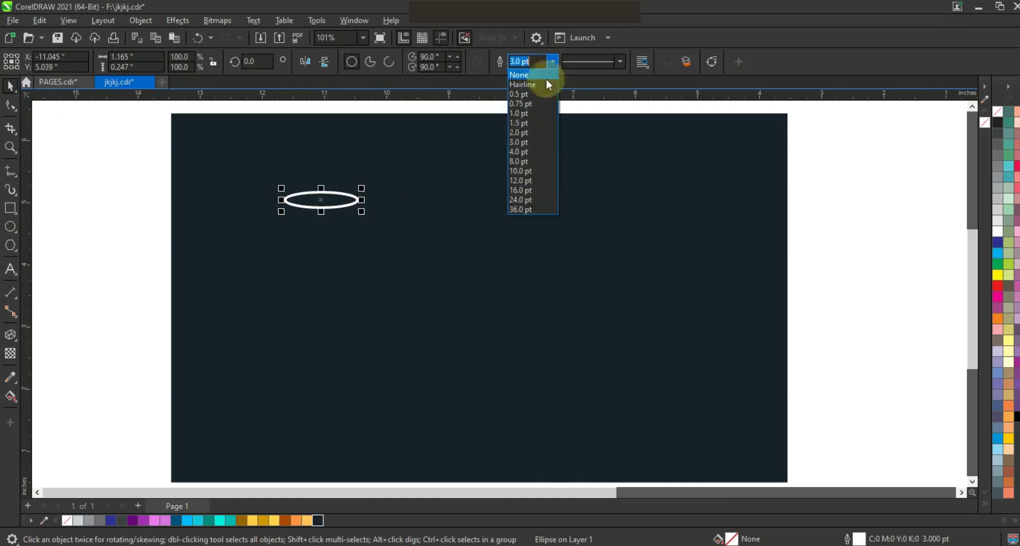
pyautogui.click(527, 122)
pyautogui.moveTo(361, 212); pyautogui.dragTo(378, 229)
# Duplicate the ellipse horizontally to its right and repeat the copy until there is an evenly spaced row of five.
pyautogui.moveTo(332, 202); pyautogui.dragTo(428, 197)
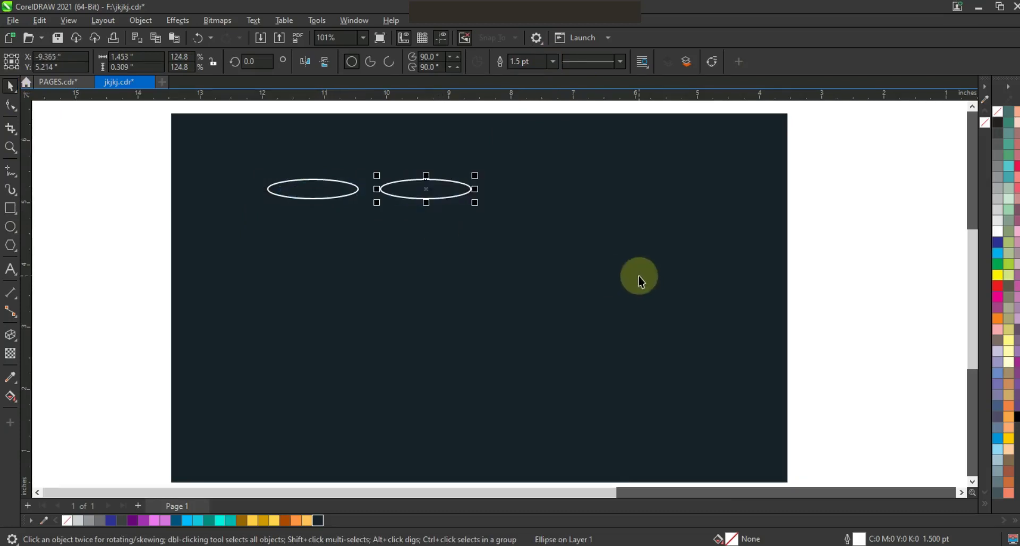
pyautogui.hotkey('ctrl', 'r')
pyautogui.hotkey('ctrl', 'r')
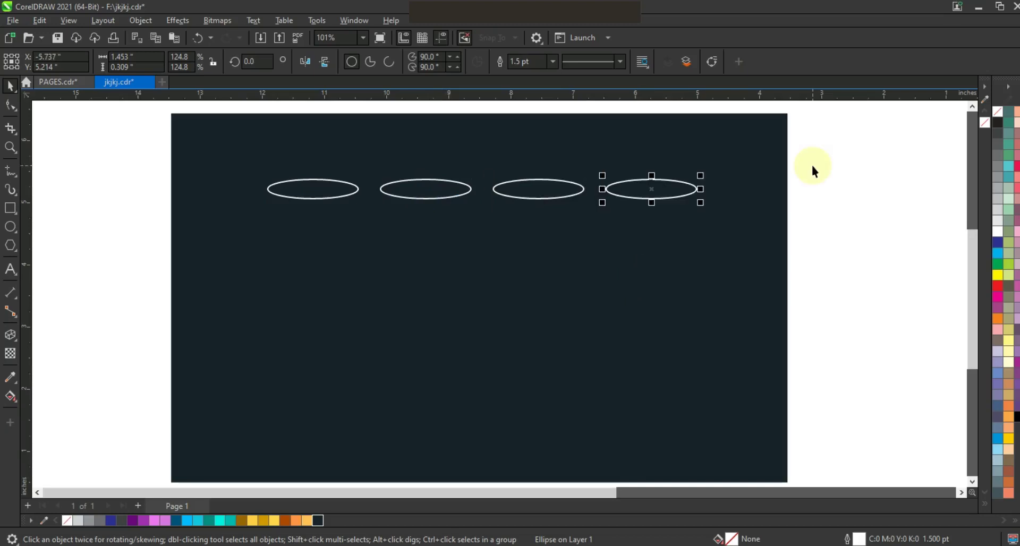
pyautogui.hotkey('ctrl', 'r')
# Centre the row of five ellipses across the dark rectangle and weld them into one curve.
pyautogui.moveTo(844, 155); pyautogui.dragTo(235, 239)
pyautogui.moveTo(540, 200); pyautogui.dragTo(484, 199)
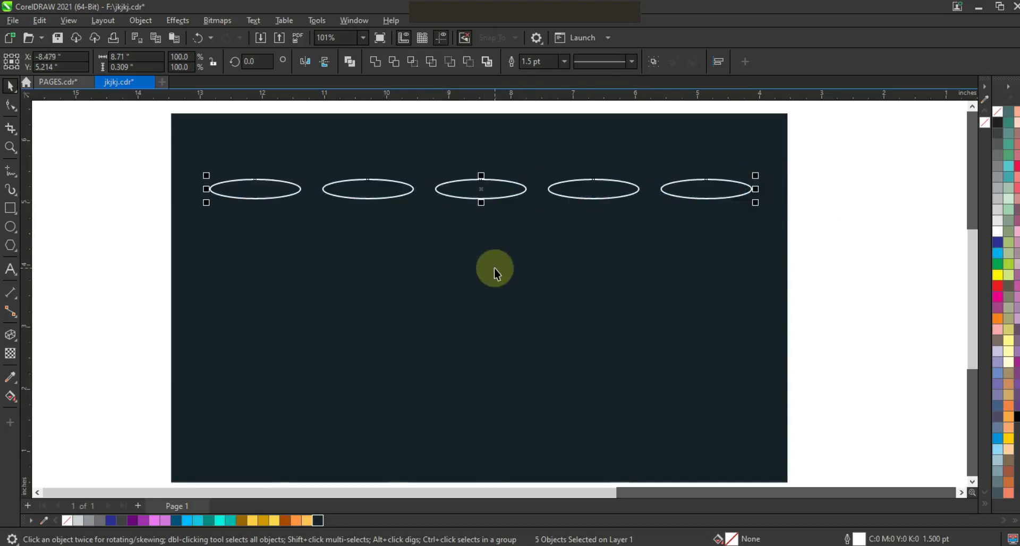
pyautogui.click(377, 62)
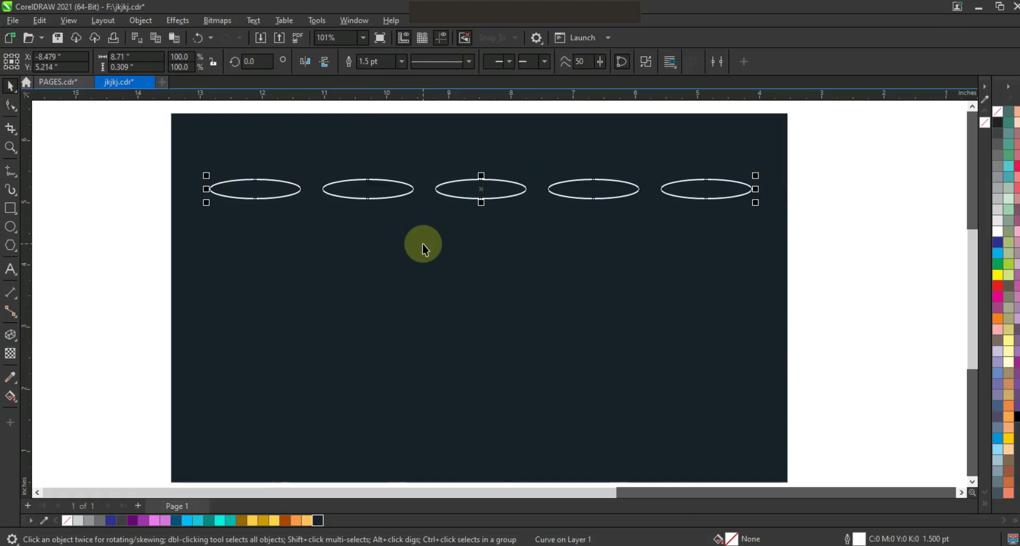
# Extrude the welded ellipses straight down as parallel, equal-width cylinders, with the vanishing point about 3.154 in below.
pyautogui.click(18, 343)
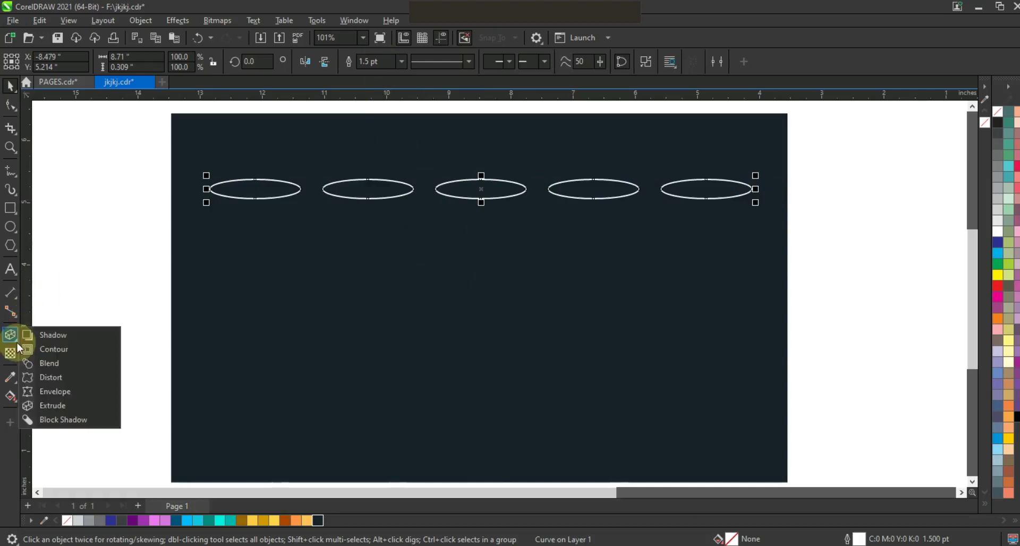
pyautogui.click(53, 407)
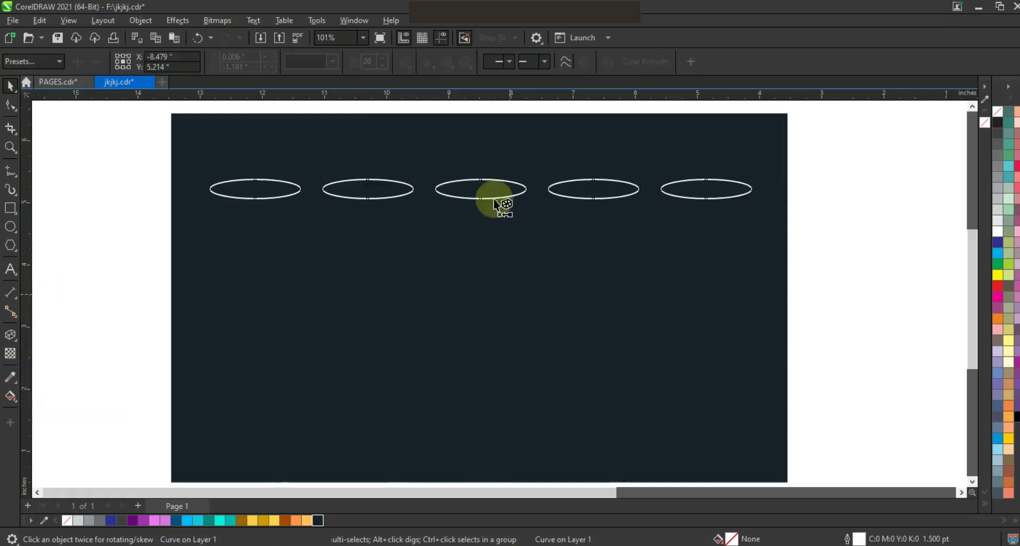
pyautogui.moveTo(484, 203); pyautogui.dragTo(481, 460)
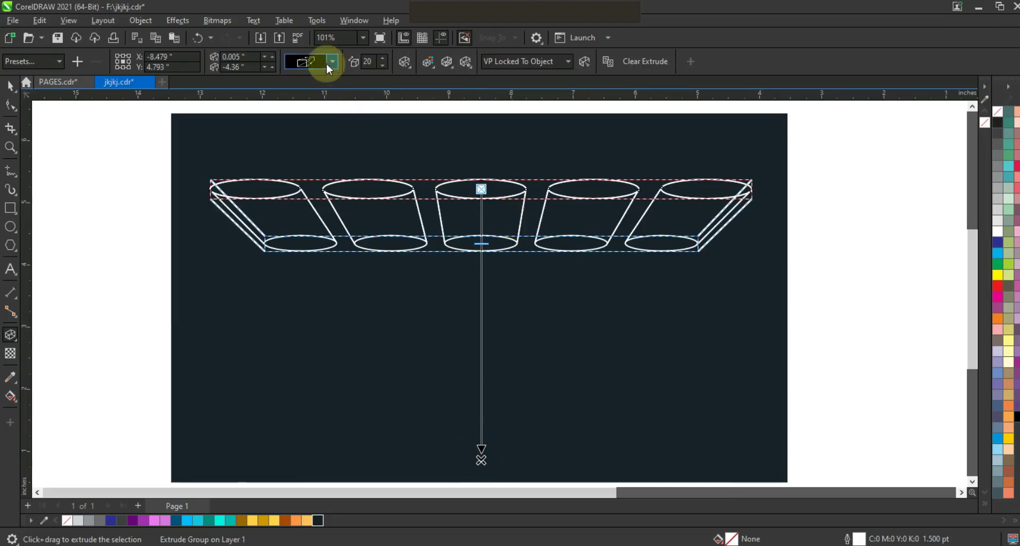
pyautogui.click(333, 62)
pyautogui.click(344, 194)
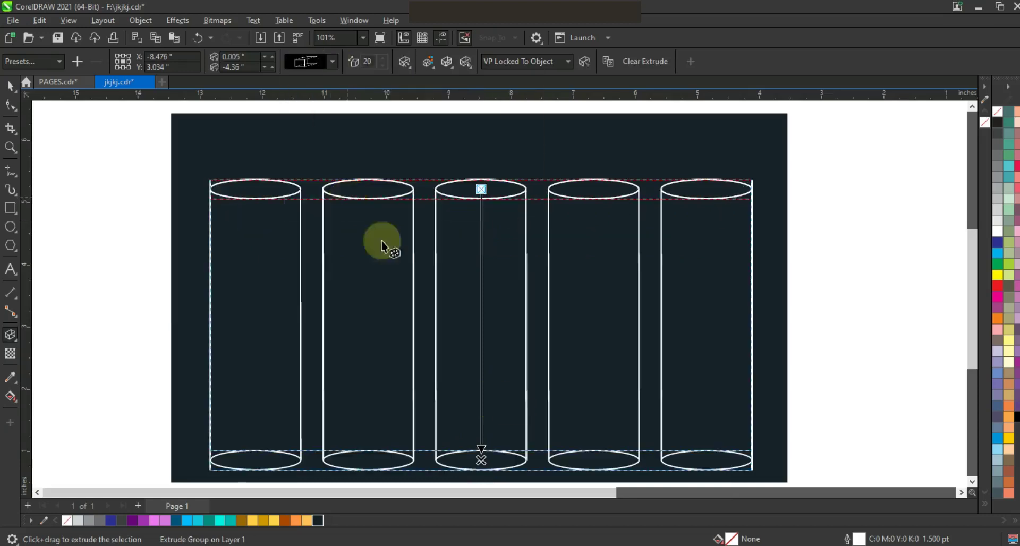
pyautogui.moveTo(482, 460); pyautogui.dragTo(481, 393)
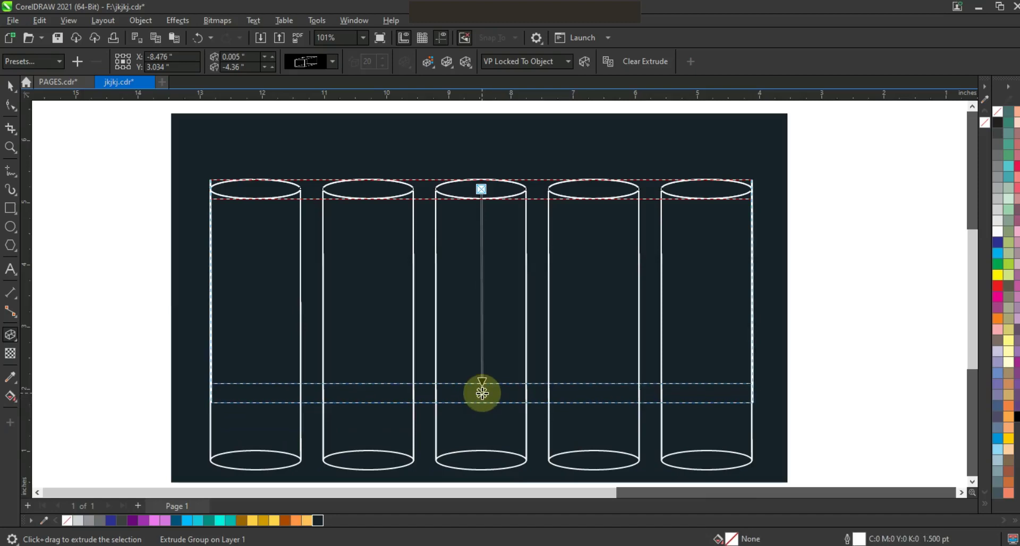
pyautogui.moveTo(481, 393); pyautogui.dragTo(480, 384)
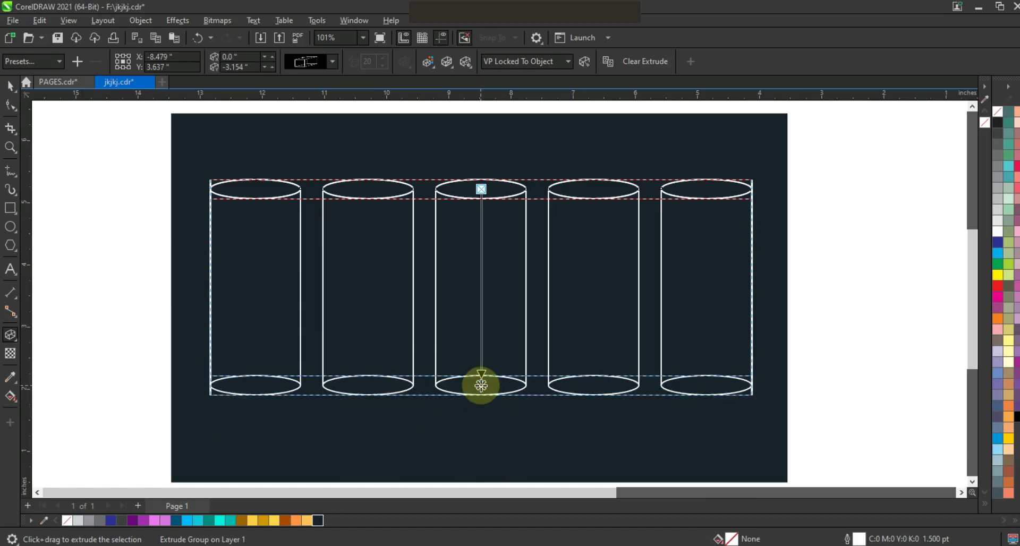
# Break the extrude group of the cylinders apart.
pyautogui.click(10, 85)
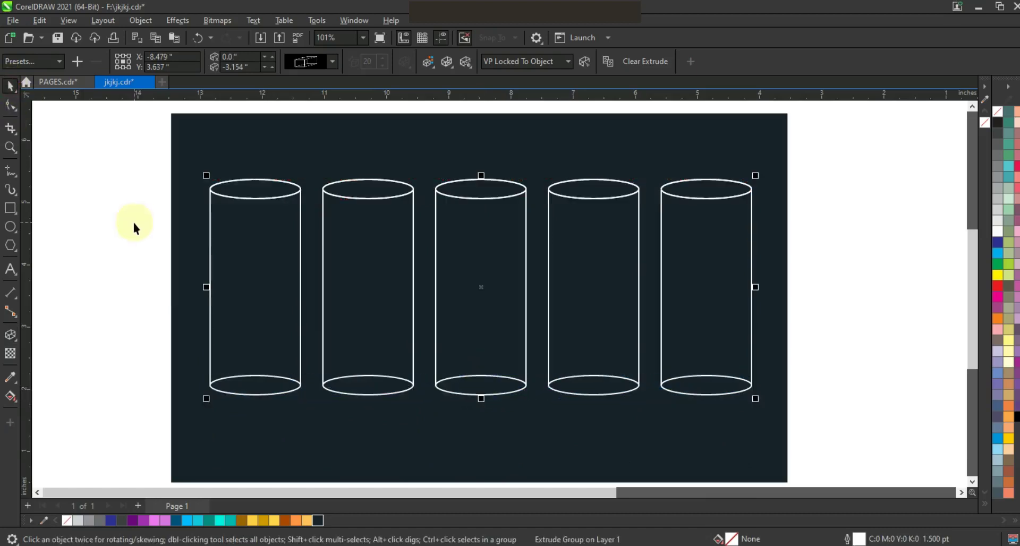
pyautogui.click(150, 18)
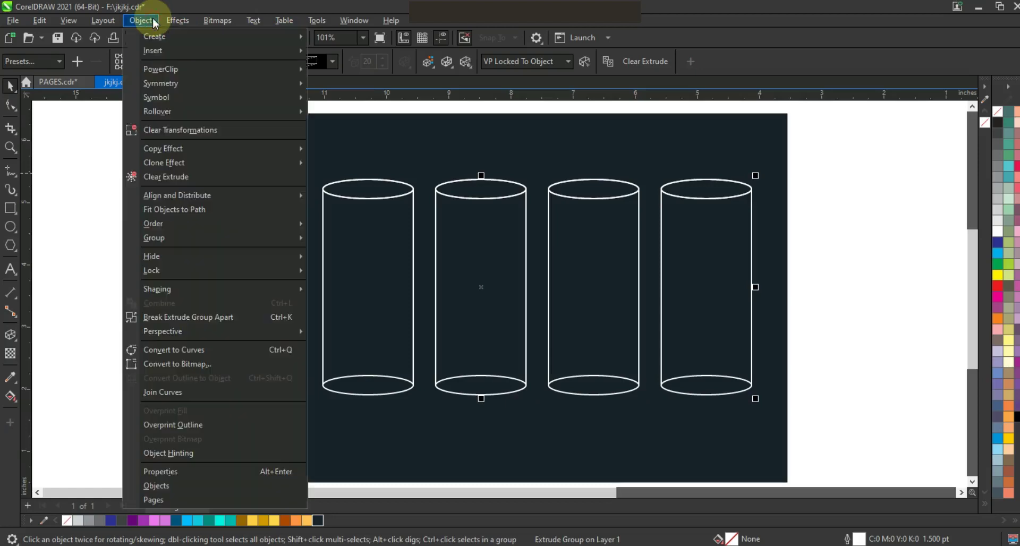
pyautogui.click(165, 317)
pyautogui.click(112, 166)
# Break the top curve into five separate ellipses and duplicate them about 1 in lower inside the cylinders.
pyautogui.click(234, 184)
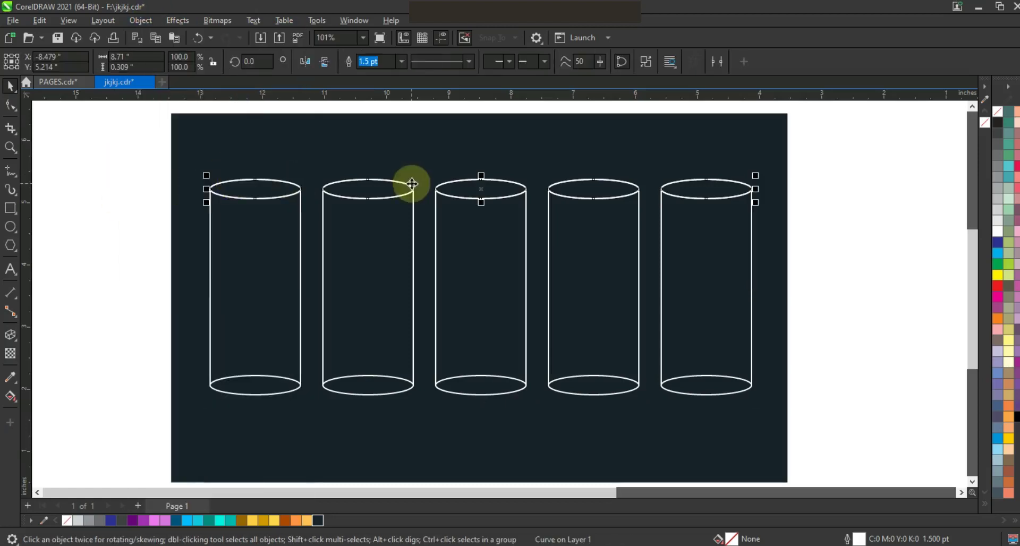
pyautogui.click(848, 160)
pyautogui.moveTo(850, 159); pyautogui.dragTo(212, 268)
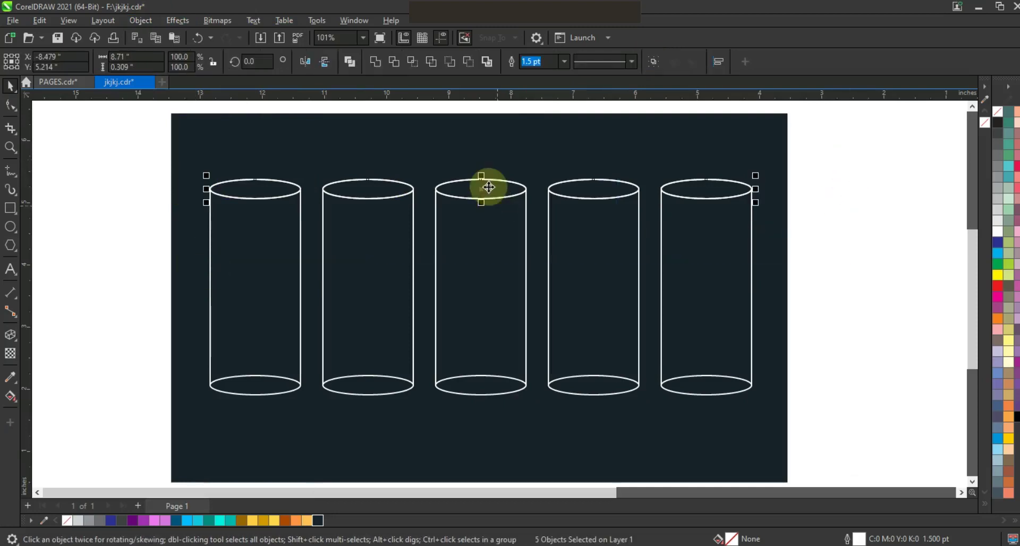
pyautogui.moveTo(486, 190); pyautogui.dragTo(478, 250)
pyautogui.click(109, 234)
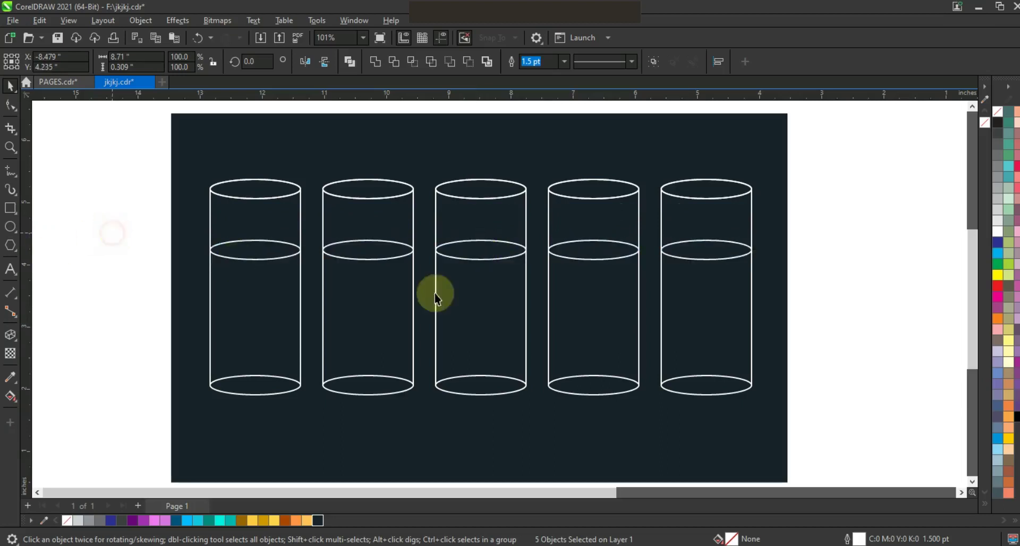
# Lower the duplicated ellipse in the fourth cylinder by about 0.4 in and the one in the third by twice that distance.
pyautogui.click(574, 261)
pyautogui.moveTo(597, 261); pyautogui.dragTo(597, 276)
pyautogui.click(518, 260)
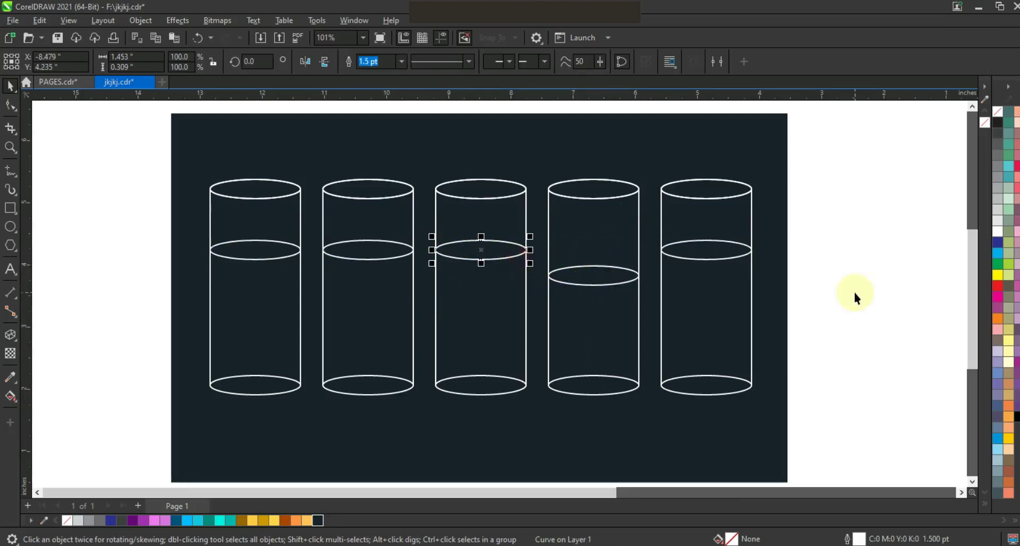
pyautogui.hotkey('ctrl', 'r')
pyautogui.hotkey('ctrl', 'r')
# Lower the duplicated ellipse in the second cylinder to Y 2.998 in and the one in the first to Y 2.586 in.
pyautogui.click(409, 257)
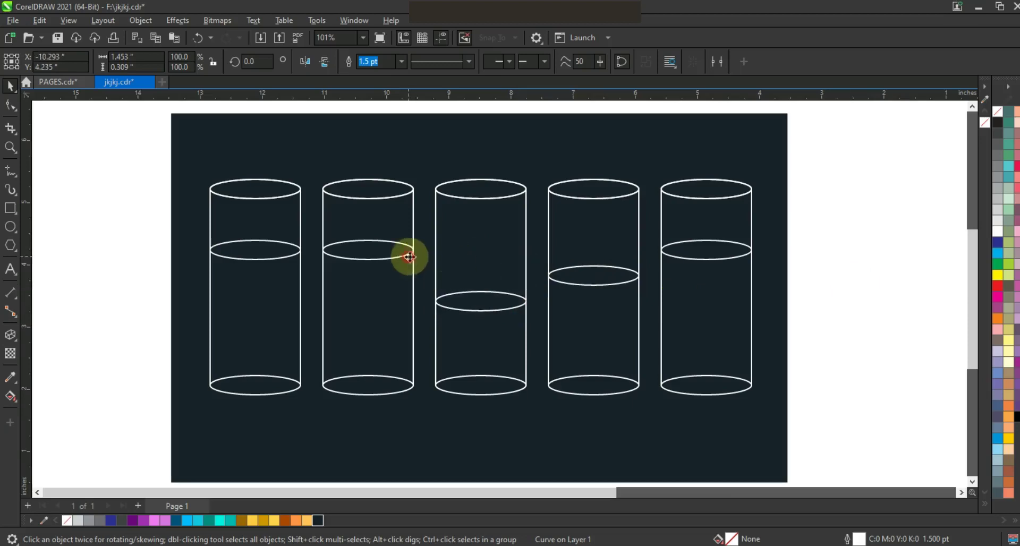
pyautogui.press('Down')
pyautogui.press('Down')
pyautogui.press('Down')
pyautogui.press('Down')
pyautogui.press('Down')
pyautogui.press('Down')
pyautogui.press('Down')
pyautogui.press('Down')
pyautogui.press('Down')
pyautogui.press('Down')
pyautogui.press('Down')
pyautogui.press('Down')
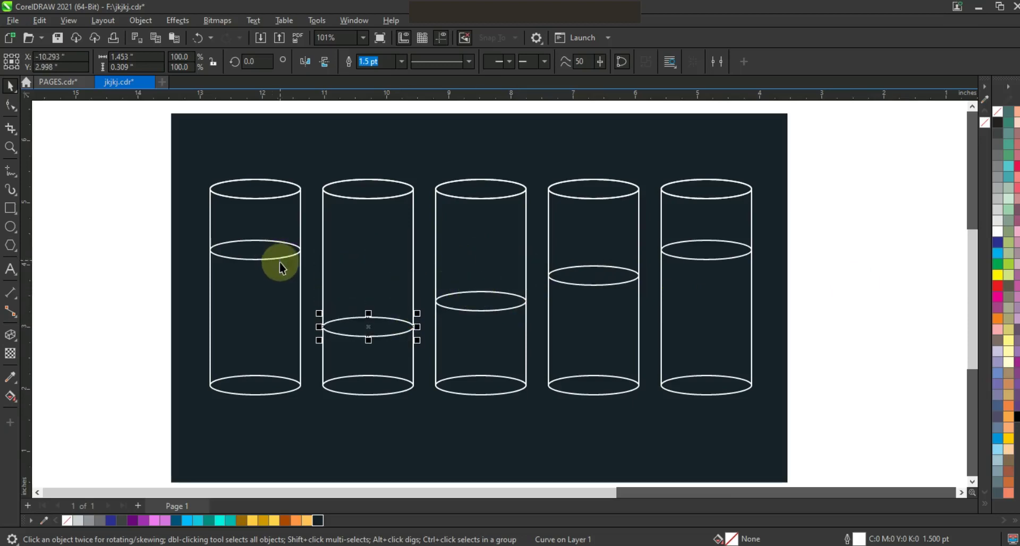
pyautogui.click(280, 262)
pyautogui.keyDown('ctrl'); pyautogui.click(285, 259); pyautogui.keyUp('ctrl')
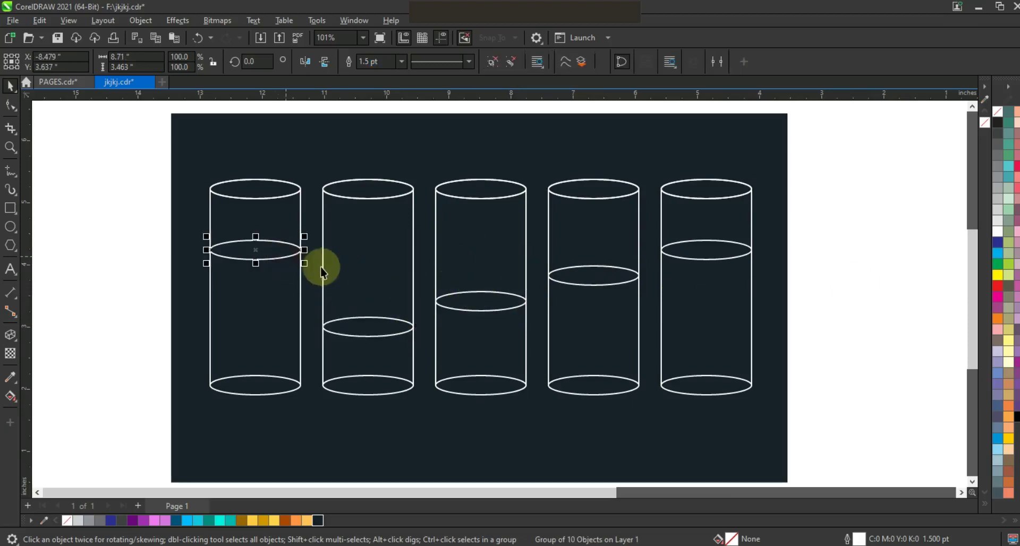
pyautogui.press('Down')
pyautogui.press('Down')
pyautogui.press('Down')
pyautogui.press('Down')
pyautogui.press('Down')
pyautogui.press('Down')
pyautogui.press('Down')
pyautogui.press('Down')
pyautogui.press('Down')
pyautogui.press('Down')
pyautogui.press('Down')
pyautogui.press('Down')
pyautogui.press('Down')
pyautogui.press('Down')
pyautogui.press('Down')
pyautogui.press('Down')
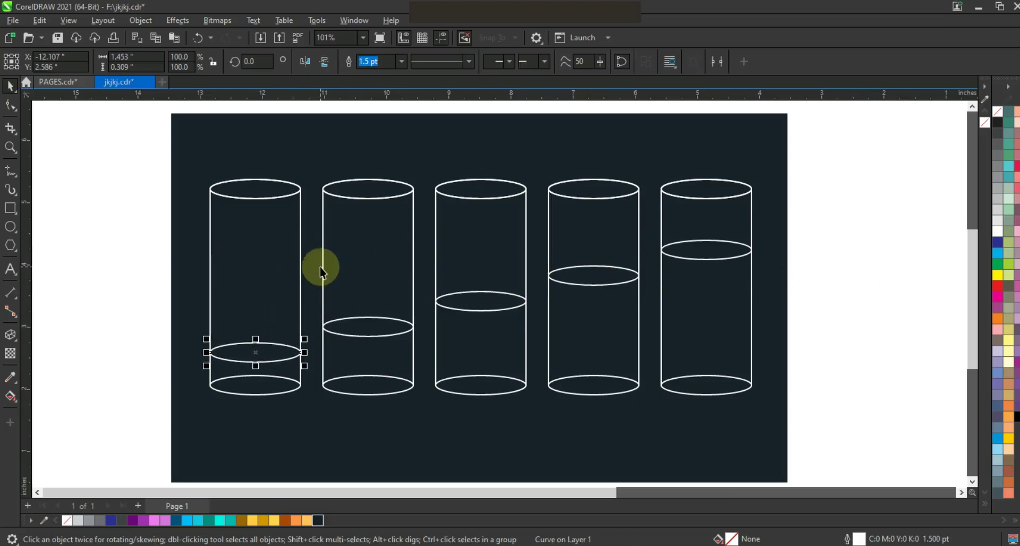
pyautogui.click(145, 254)
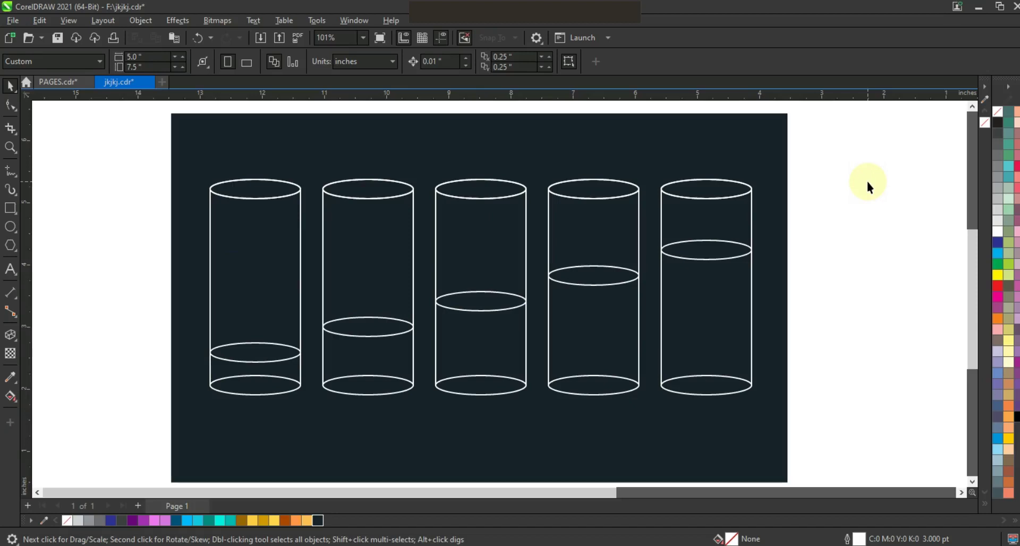
# Smart-fill the base and the region below the level ellipse of the first cylinder with PANTONE 285 C blue.
pyautogui.click(11, 397)
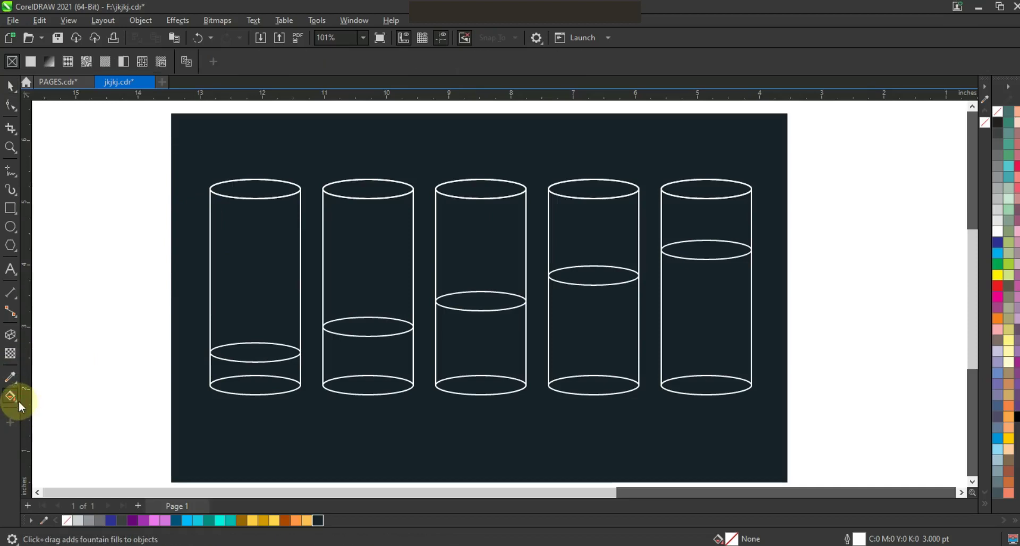
pyautogui.click(17, 400)
pyautogui.click(53, 412)
pyautogui.click(270, 387)
pyautogui.click(271, 368)
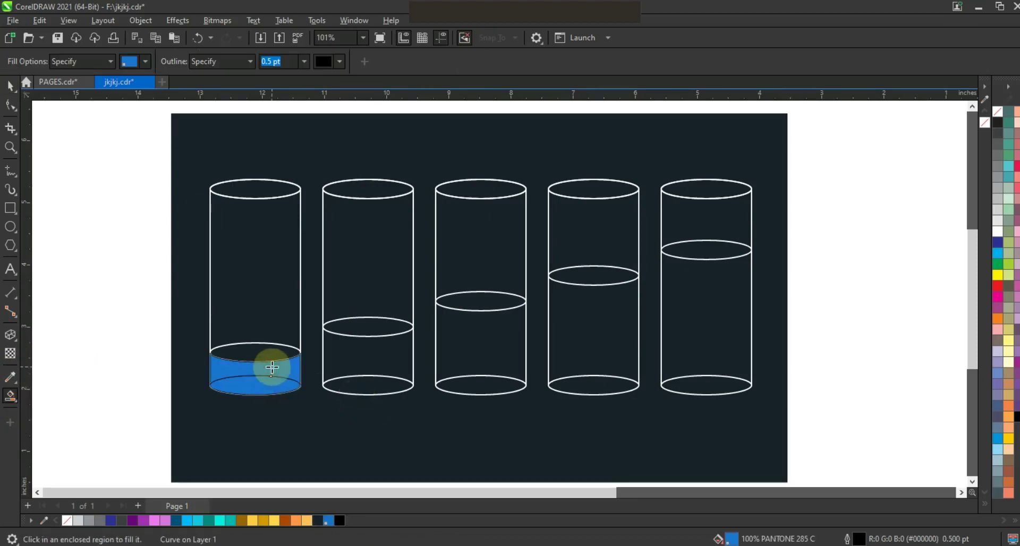
# Smart-fill the bases and the regions below the level ellipses of the other four cylinders with the same blue.
pyautogui.click(391, 383)
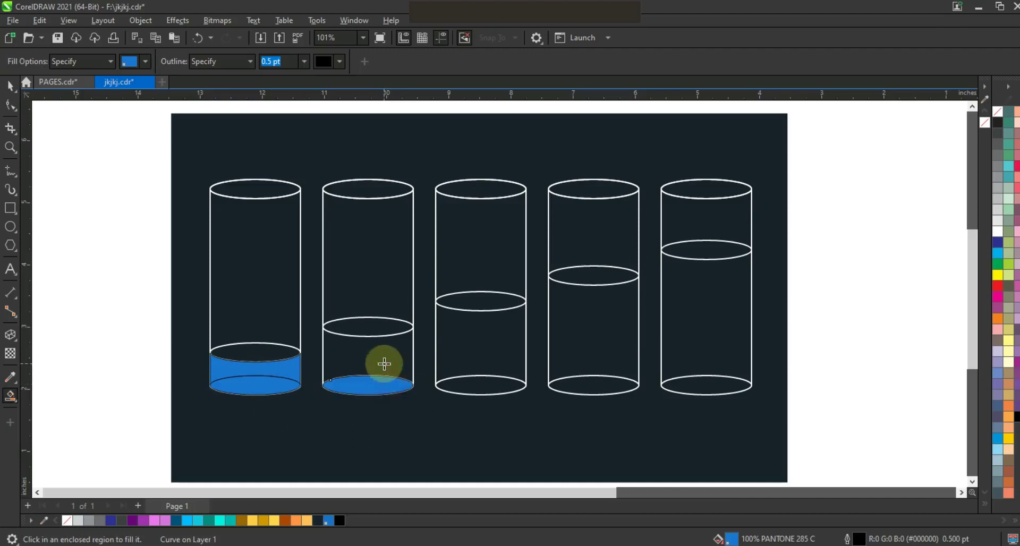
pyautogui.click(384, 364)
pyautogui.click(469, 384)
pyautogui.click(467, 355)
pyautogui.click(584, 385)
pyautogui.click(589, 359)
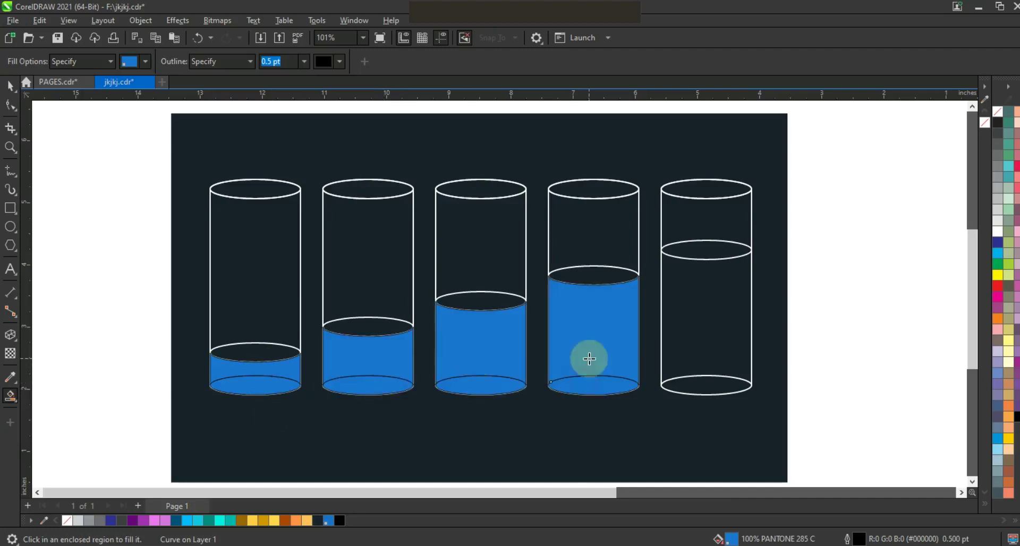
pyautogui.click(695, 386)
pyautogui.click(690, 352)
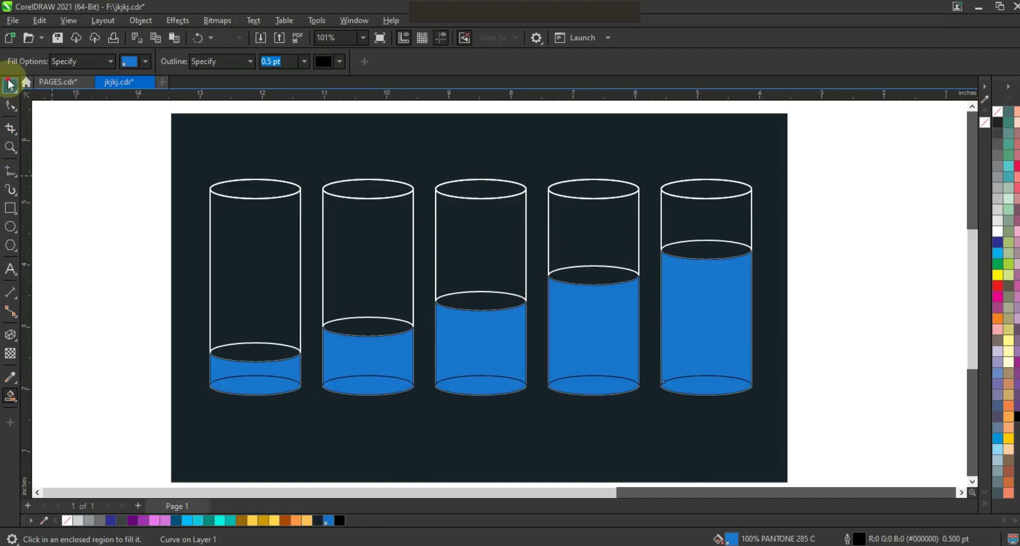
# Weld the two blue fill pieces in the fifth cylinder into one shape.
pyautogui.click(10, 84)
pyautogui.click(724, 383)
pyautogui.click(724, 387)
pyautogui.keyDown('shift'); pyautogui.click(724, 344); pyautogui.keyUp('shift')
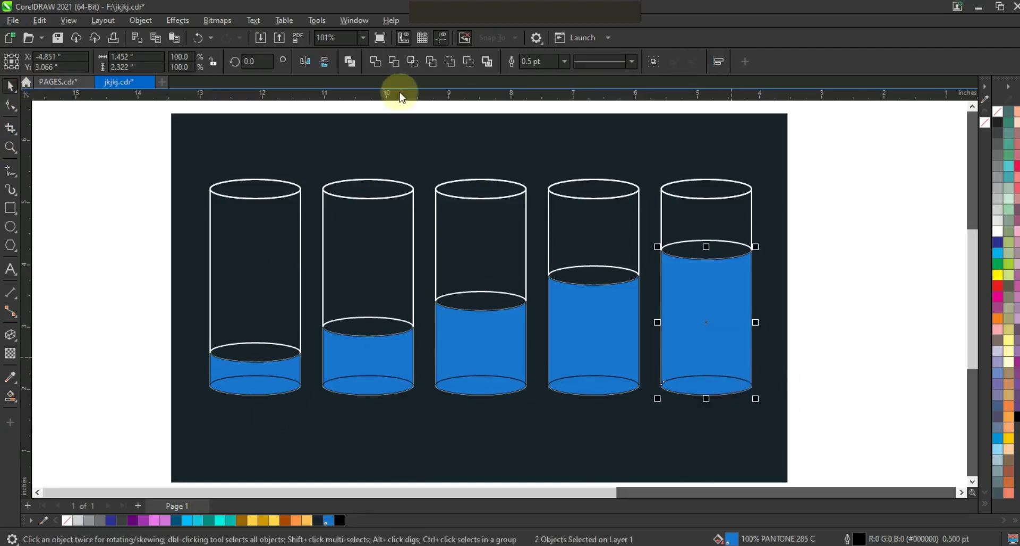
pyautogui.click(378, 63)
pyautogui.click(836, 357)
# Weld the base and upper blue pieces in the fourth cylinder into one shape.
pyautogui.click(608, 387)
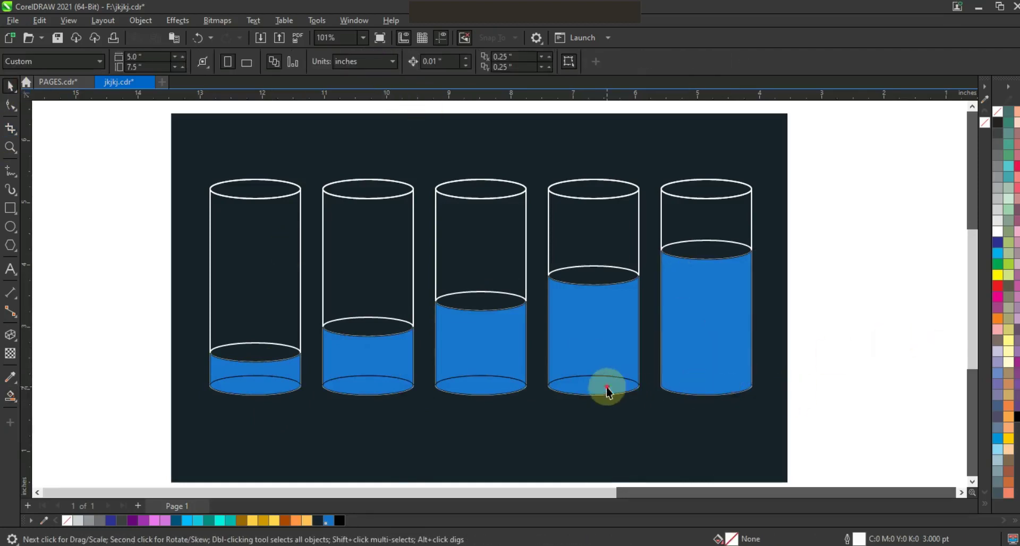
pyautogui.keyDown('shift'); pyautogui.click(599, 327); pyautogui.keyUp('shift')
pyautogui.click(379, 63)
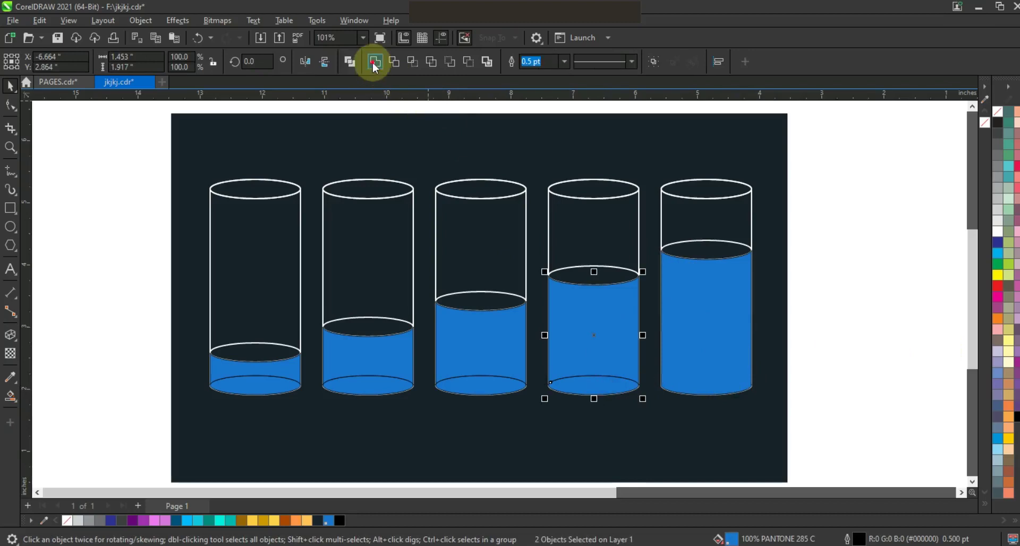
# Weld the base and upper blue pieces into one shape in the third cylinder and likewise in the second cylinder.
pyautogui.click(476, 370)
pyautogui.keyDown('shift'); pyautogui.click(482, 332); pyautogui.keyUp('shift')
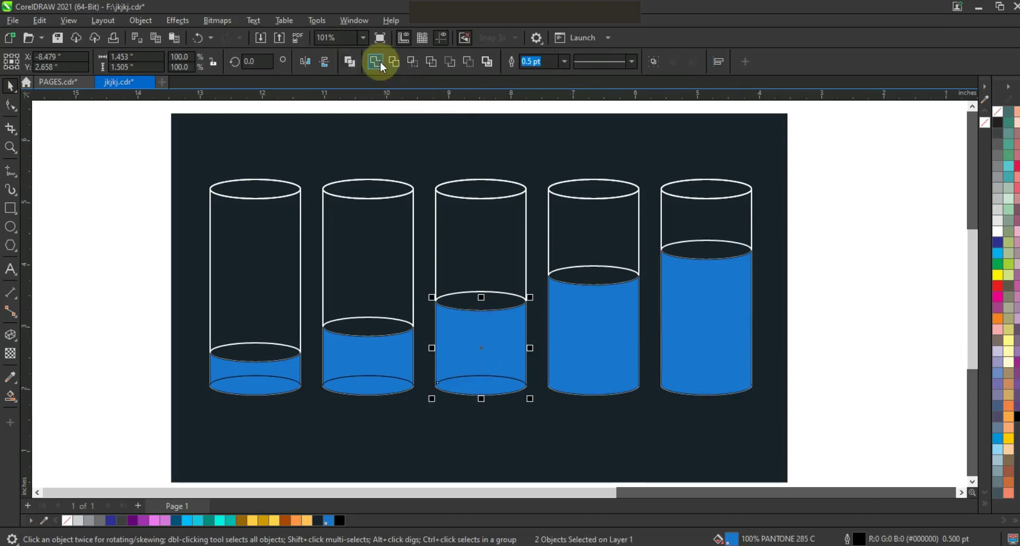
pyautogui.click(371, 391)
pyautogui.keyDown('shift'); pyautogui.click(371, 344); pyautogui.keyUp('shift')
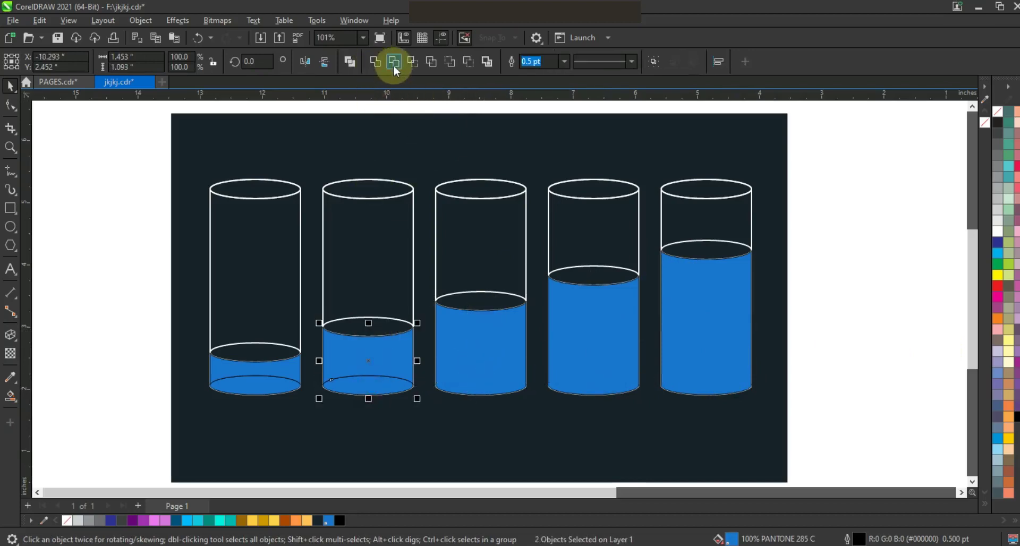
pyautogui.click(378, 62)
# Weld the base and upper blue pieces in the first cylinder into one shape.
pyautogui.click(270, 374)
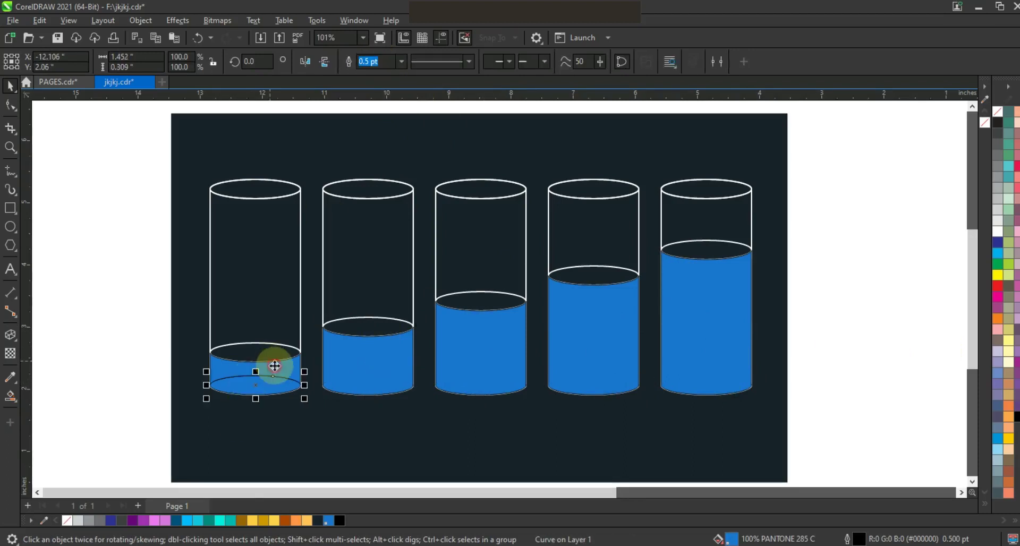
pyautogui.keyDown('shift'); pyautogui.click(335, 131); pyautogui.keyUp('shift')
pyautogui.click(371, 61)
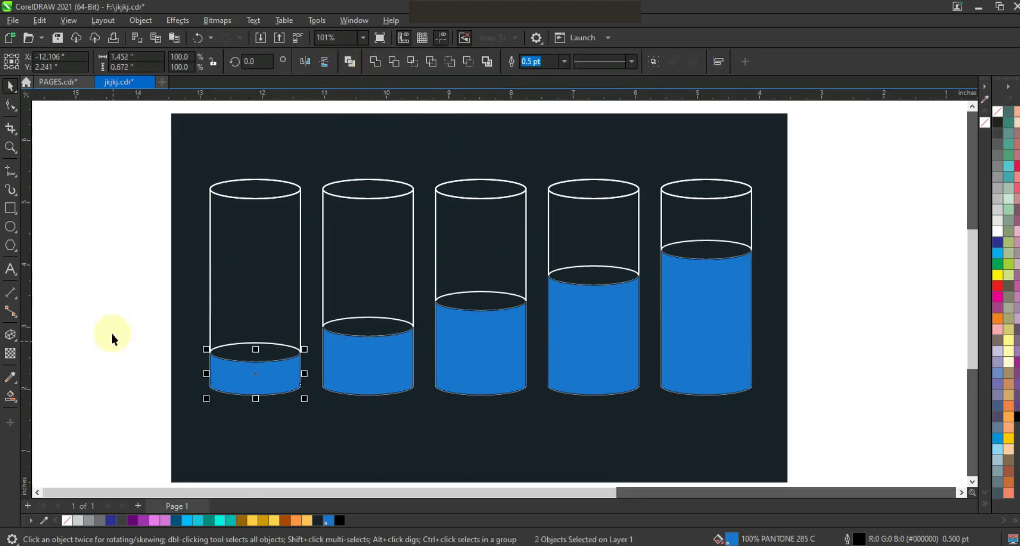
pyautogui.click(111, 330)
# Recolor the first cylinder's blue fill shape to solid dark purple.
pyautogui.click(10, 147)
pyautogui.moveTo(119, 182); pyautogui.dragTo(818, 431)
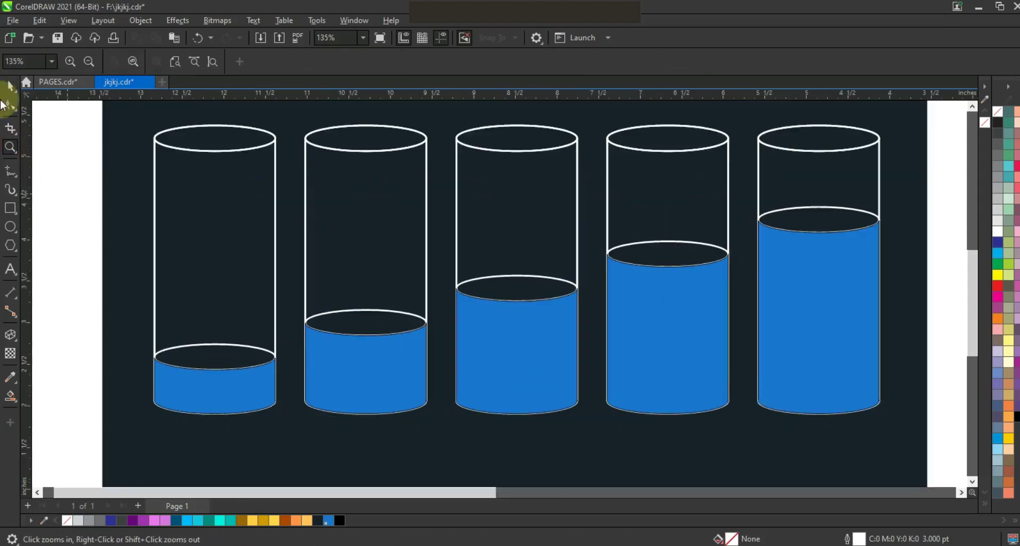
pyautogui.click(10, 85)
pyautogui.click(249, 390)
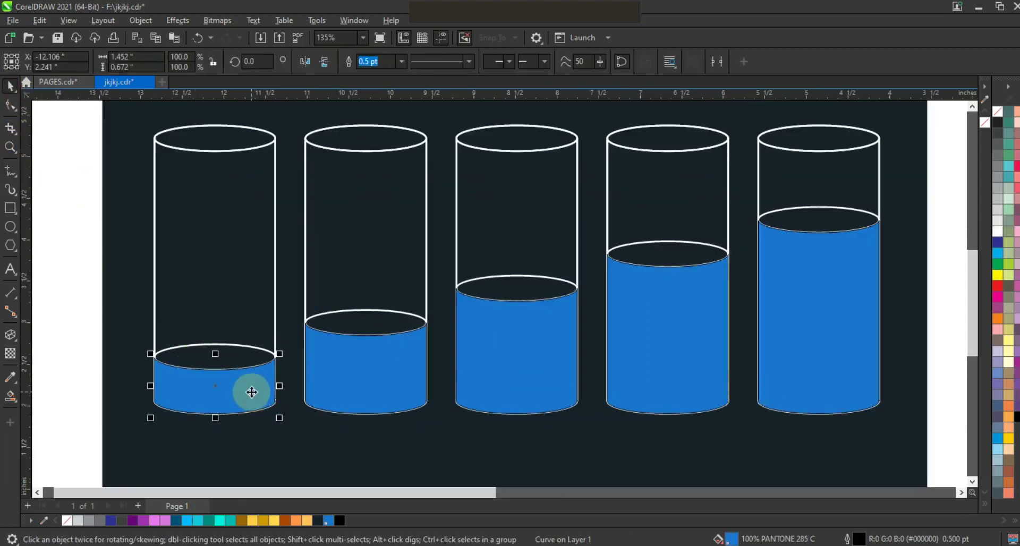
pyautogui.click(133, 521)
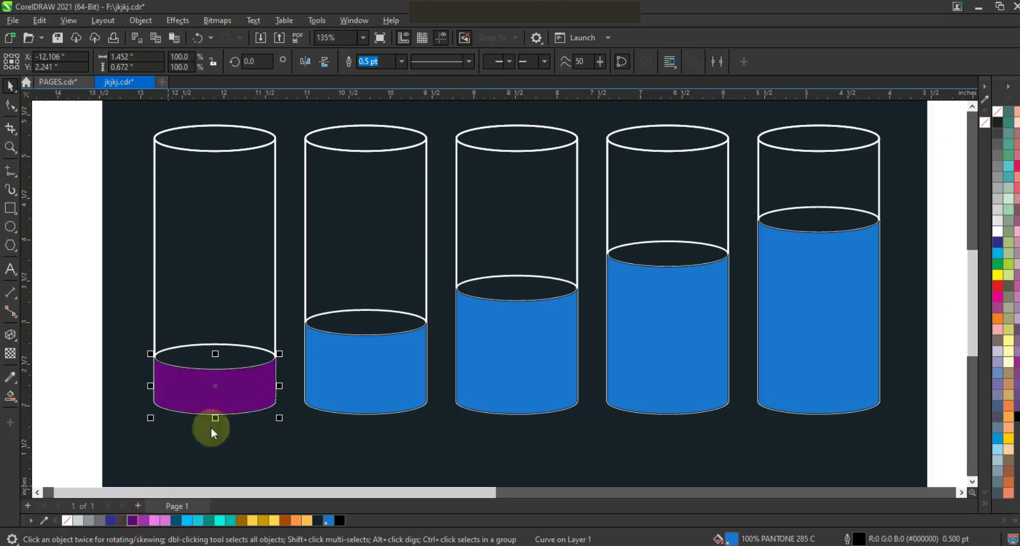
# Apply a horizontal fountain fill to the first cylinder's fill shape, dark purple at both ends and light pink-violet in the middle.
pyautogui.press('g')
pyautogui.moveTo(210, 393); pyautogui.dragTo(270, 387)
pyautogui.moveTo(142, 521); pyautogui.dragTo(272, 385)
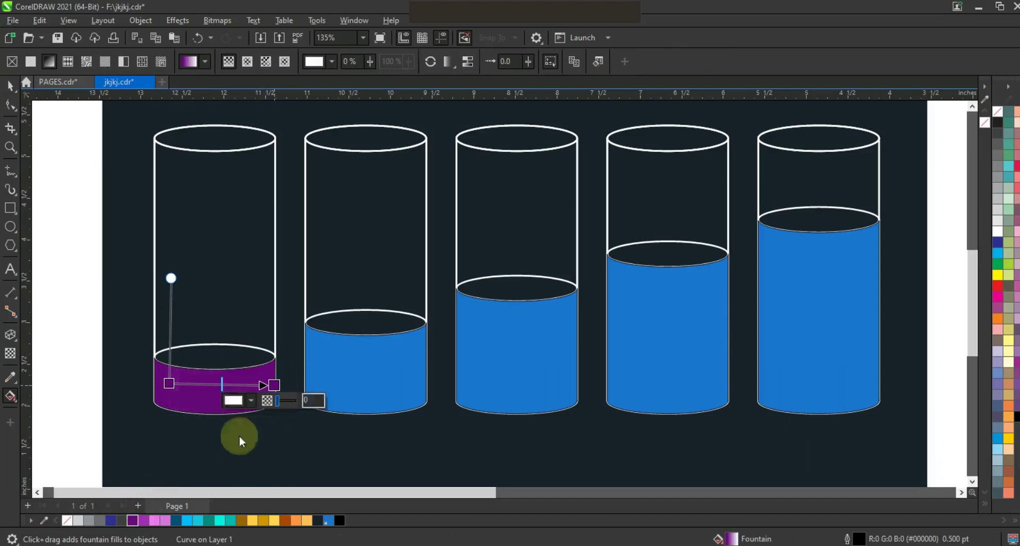
pyautogui.doubleClick(210, 383)
pyautogui.moveTo(275, 386); pyautogui.dragTo(281, 382)
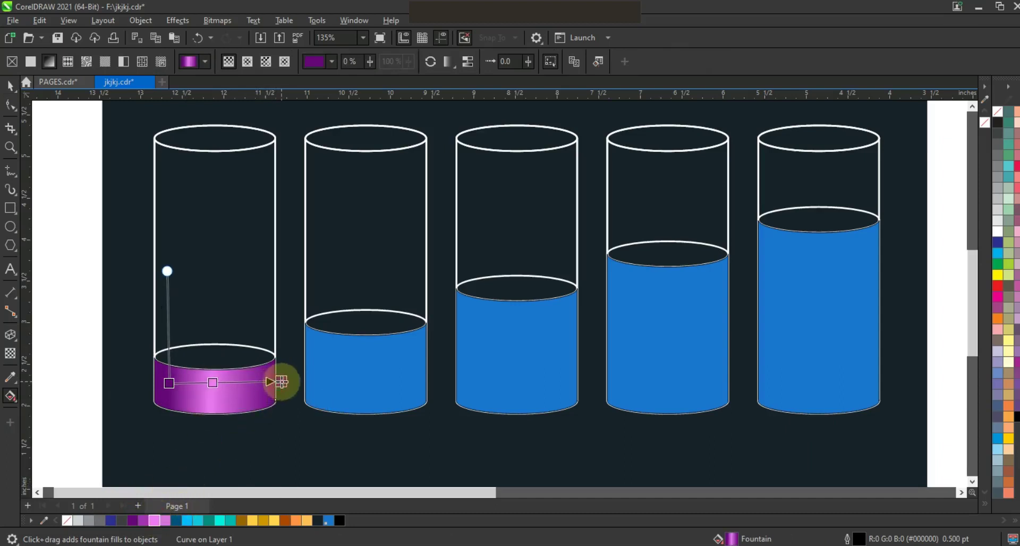
pyautogui.moveTo(169, 382); pyautogui.dragTo(162, 382)
pyautogui.click(10, 86)
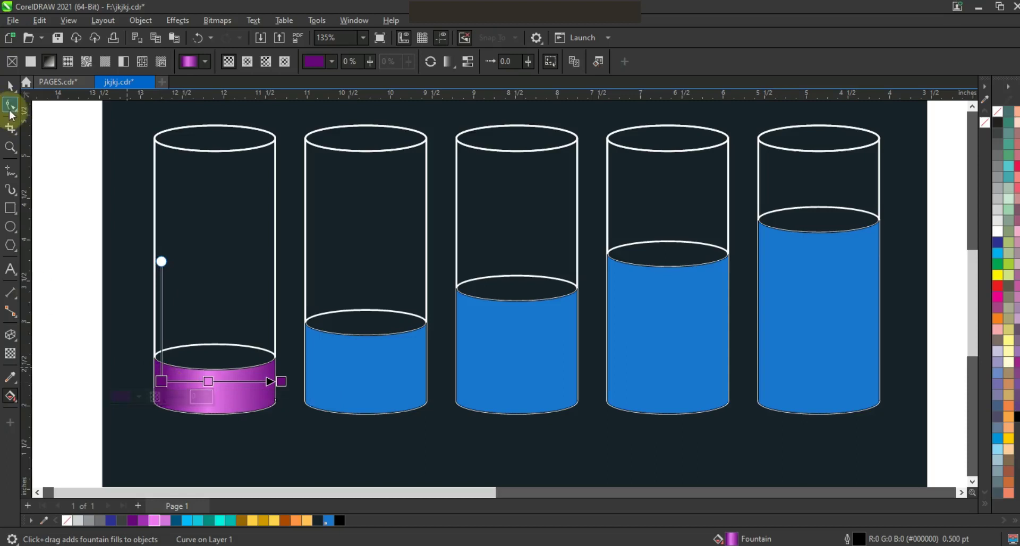
# Copy only the fill property from the purple shape onto the first cylinder's level ellipse.
pyautogui.click(239, 345)
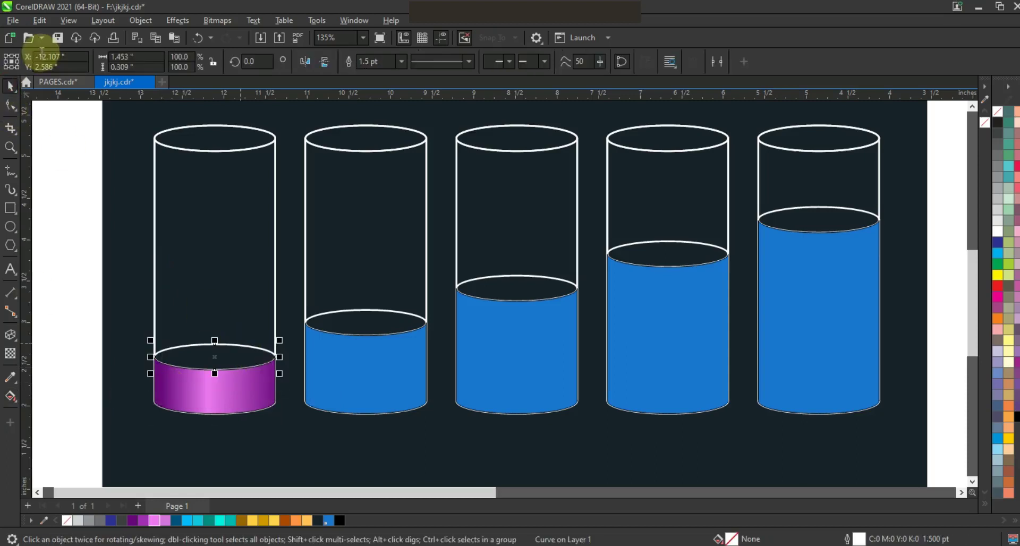
pyautogui.click(40, 20)
pyautogui.click(75, 111)
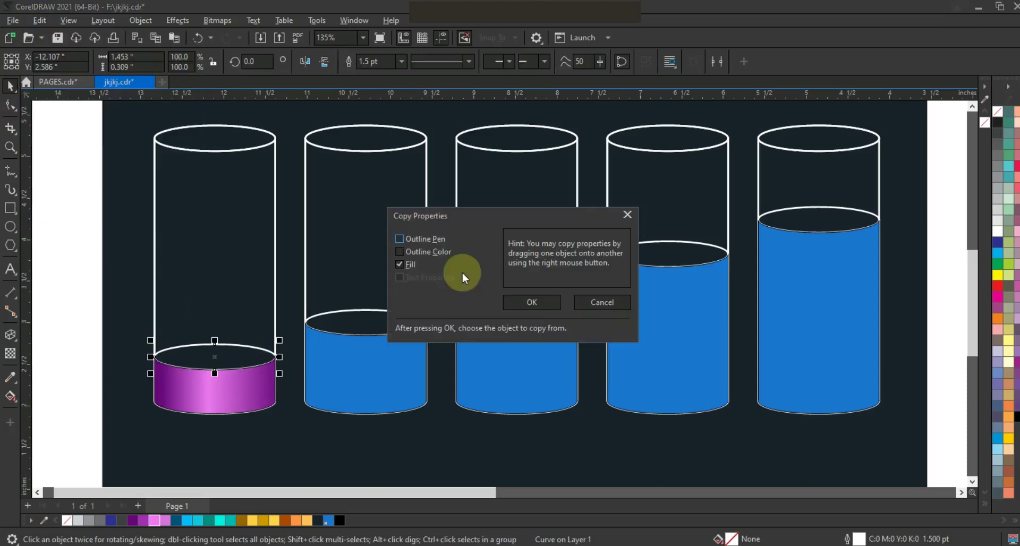
pyautogui.click(510, 300)
pyautogui.click(223, 395)
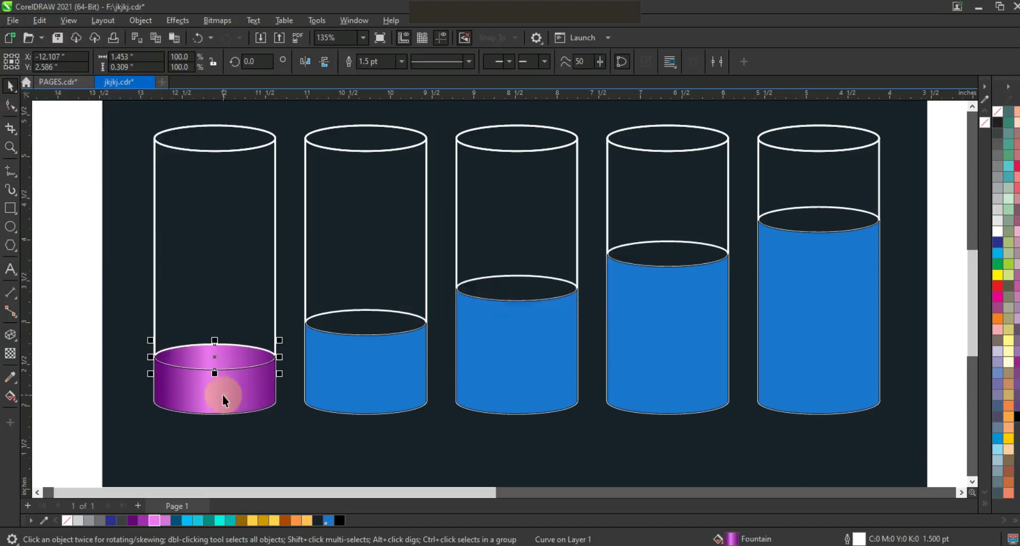
# Turn the fountain fill on the first cylinder's level ellipse vertical, with dark purple starting at its lower edge.
pyautogui.press('g')
pyautogui.moveTo(216, 377); pyautogui.dragTo(217, 299)
pyautogui.moveTo(216, 378); pyautogui.dragTo(216, 368)
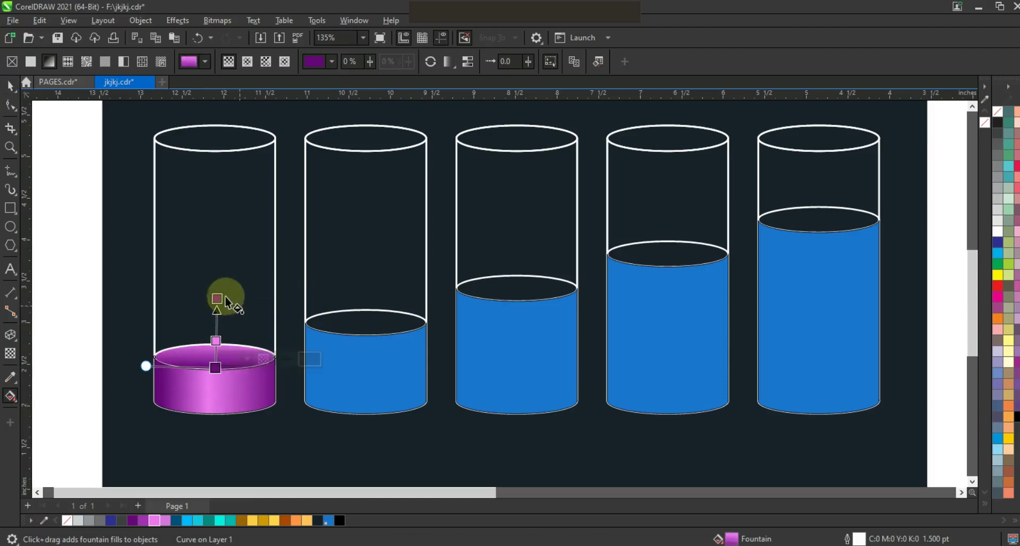
pyautogui.moveTo(216, 297); pyautogui.dragTo(217, 283)
# Remove the outline from the first cylinder's purple fill shape and its level ellipse.
pyautogui.click(11, 85)
pyautogui.click(122, 290)
pyautogui.moveTo(92, 290); pyautogui.dragTo(289, 423)
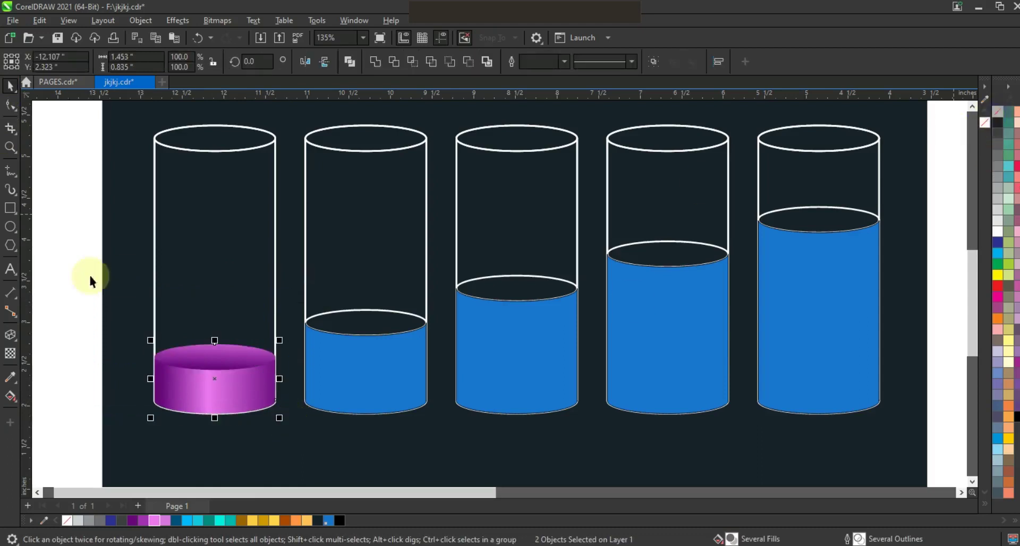
# Give the second cylinder's fill shape a horizontal fountain fill, dark blue at both ends and bright blue in the middle.
pyautogui.click(380, 367)
pyautogui.click(176, 520)
pyautogui.press('g')
pyautogui.moveTo(316, 385); pyautogui.dragTo(416, 384)
pyautogui.moveTo(176, 521); pyautogui.dragTo(421, 386)
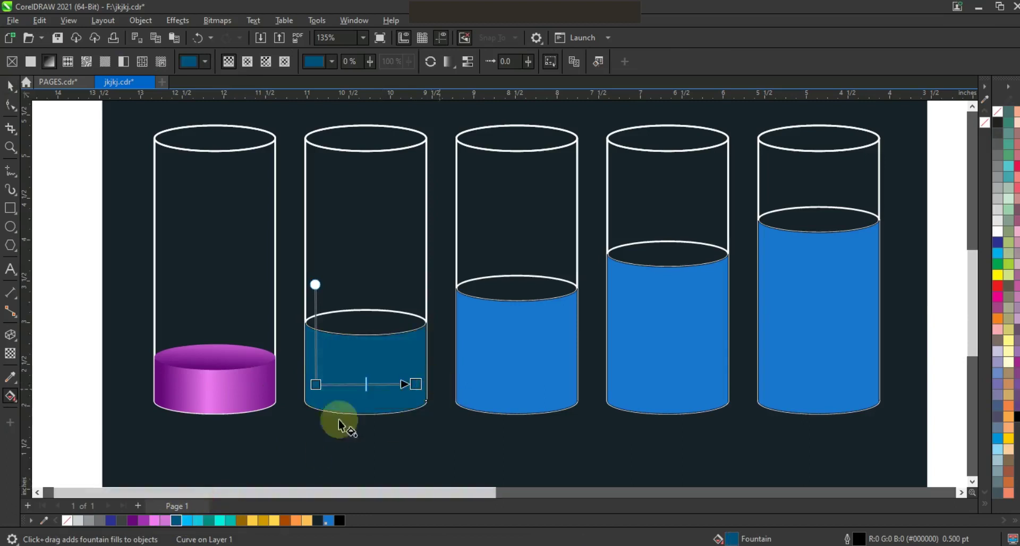
pyautogui.moveTo(358, 383); pyautogui.dragTo(365, 385)
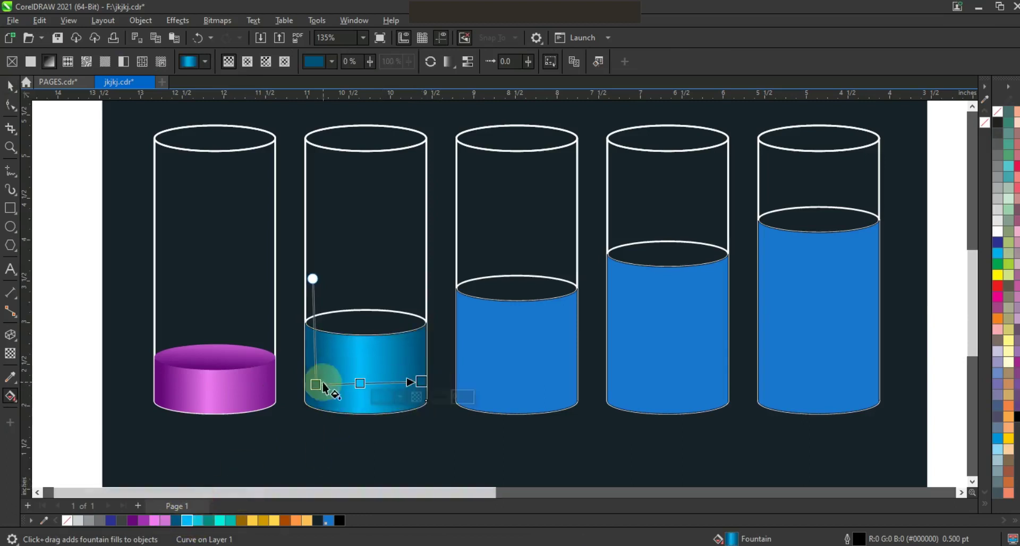
pyautogui.press('space')
# Copy the blue fountain fill onto the second cylinder's level ellipse and turn that gradient vertical.
pyautogui.click(363, 310)
pyautogui.hotkey('ctrl', 'shift', 'a')
pyautogui.click(531, 303)
pyautogui.click(393, 351)
pyautogui.press('g')
pyautogui.moveTo(368, 338)
pyautogui.mouseDown()
pyautogui.moveTo(368, 254)
pyautogui.moveTo(368, 327)
pyautogui.mouseUp()
# Remove the outline from the second cylinder's blue fill shape and its level ellipse.
pyautogui.click(10, 86)
pyautogui.keyDown('shift'); pyautogui.click(368, 384); pyautogui.keyUp('shift')
pyautogui.rightClick(984, 123)
# Give the third cylinder's fill shape a horizontal fountain fill, dark teal at both ends and bright turquoise in the middle.
pyautogui.click(555, 360)
pyautogui.moveTo(208, 521); pyautogui.dragTo(528, 406)
pyautogui.press('g')
pyautogui.moveTo(577, 375); pyautogui.dragTo(579, 374)
pyautogui.moveTo(209, 521)
pyautogui.mouseDown()
pyautogui.moveTo(577, 395)
pyautogui.moveTo(580, 375)
pyautogui.moveTo(515, 373)
pyautogui.mouseUp()
pyautogui.moveTo(579, 374); pyautogui.dragTo(522, 209)
# Give the third cylinder's level ellipse the teal fountain fill running vertically, and remove the outlines of both teal shapes.
pyautogui.click(12, 87)
pyautogui.click(507, 276)
pyautogui.moveTo(521, 299); pyautogui.dragTo(520, 293)
pyautogui.press('space')
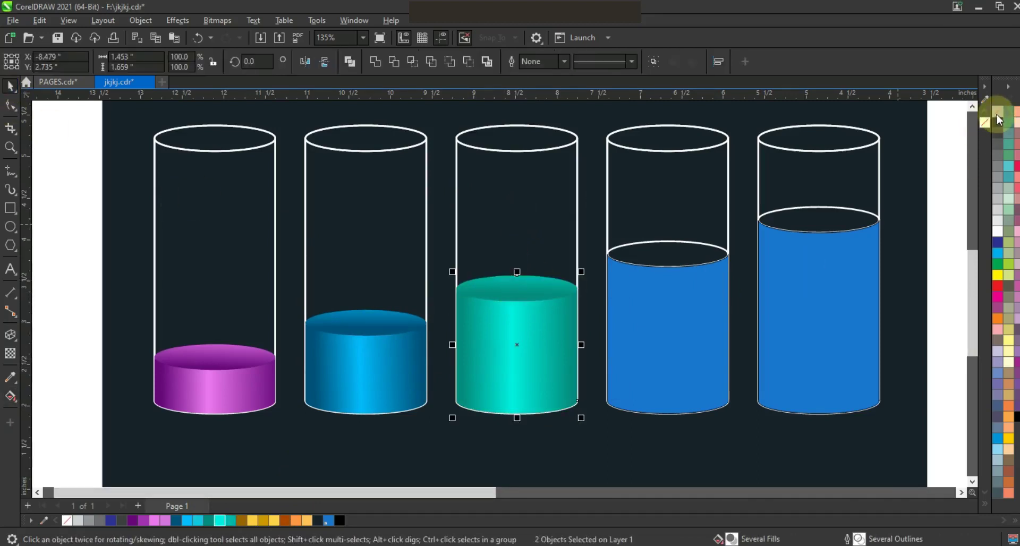
# Give the fourth cylinder's fill shape a horizontal fountain fill, dark gold at both ends and bright yellow in the middle.
pyautogui.click(675, 340)
pyautogui.moveTo(243, 519); pyautogui.dragTo(721, 366)
pyautogui.press('g')
pyautogui.moveTo(240, 520); pyautogui.dragTo(678, 370)
pyautogui.press('space')
# Copy the gold fountain fill onto the fourth cylinder's level ellipse and turn that gradient vertical.
pyautogui.hotkey('ctrl', 'shift', 'a')
pyautogui.click(553, 302)
pyautogui.click(674, 297)
pyautogui.press('g')
pyautogui.moveTo(669, 270)
pyautogui.mouseDown()
pyautogui.moveTo(671, 192)
pyautogui.moveTo(671, 260)
pyautogui.mouseUp()
# Remove the outline from the fourth cylinder's gold fill shape and its level ellipse.
pyautogui.click(12, 85)
pyautogui.keyDown('shift'); pyautogui.click(700, 342); pyautogui.keyUp('shift')
pyautogui.rightClick(998, 111)
# Give the fifth cylinder's fill shape a horizontal fountain fill, dark orange at both ends and light orange in the middle.
pyautogui.click(866, 297)
pyautogui.click(285, 521)
pyautogui.press('g')
pyautogui.moveTo(769, 363); pyautogui.dragTo(879, 363)
pyautogui.moveTo(802, 366); pyautogui.dragTo(824, 362)
pyautogui.click(10, 85)
# Copy the orange fountain fill onto the fifth cylinder's level ellipse and turn that gradient vertical.
pyautogui.click(850, 217)
pyautogui.hotkey('ctrl', 'shift', 'a')
pyautogui.click(538, 299)
pyautogui.click(834, 269)
pyautogui.moveTo(827, 183); pyautogui.dragTo(824, 163)
pyautogui.moveTo(823, 239); pyautogui.dragTo(822, 225)
# Remove the outline from the fifth cylinder's orange fill shape and its level ellipse.
pyautogui.click(8, 89)
pyautogui.rightClick(986, 122)
pyautogui.click(940, 201)
# Ungroup the white cylinder outlines and fill the first cylinder's body with black, C100 M100 Y100 K100.
pyautogui.click(572, 187)
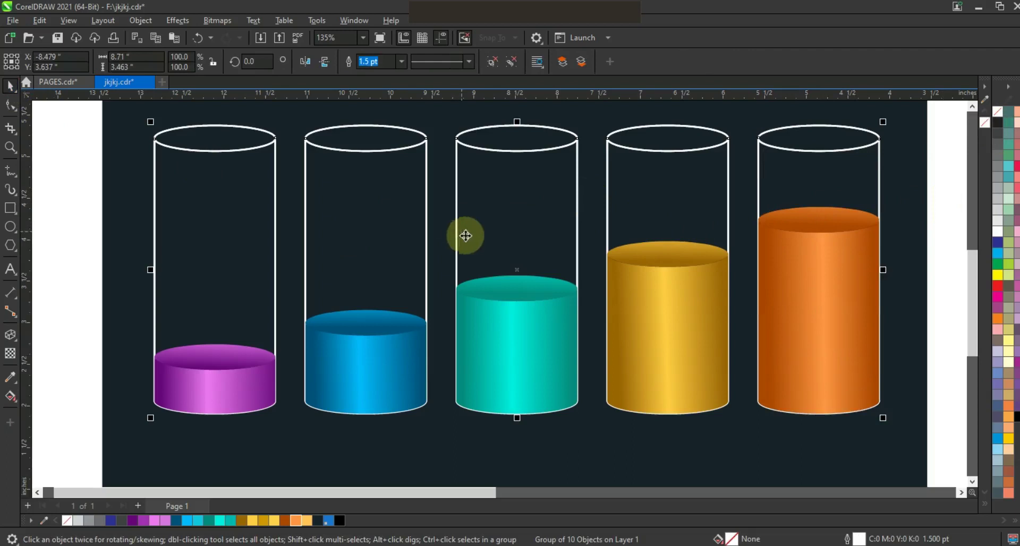
pyautogui.click(493, 62)
pyautogui.click(156, 218)
pyautogui.click(274, 278)
pyautogui.click(349, 521)
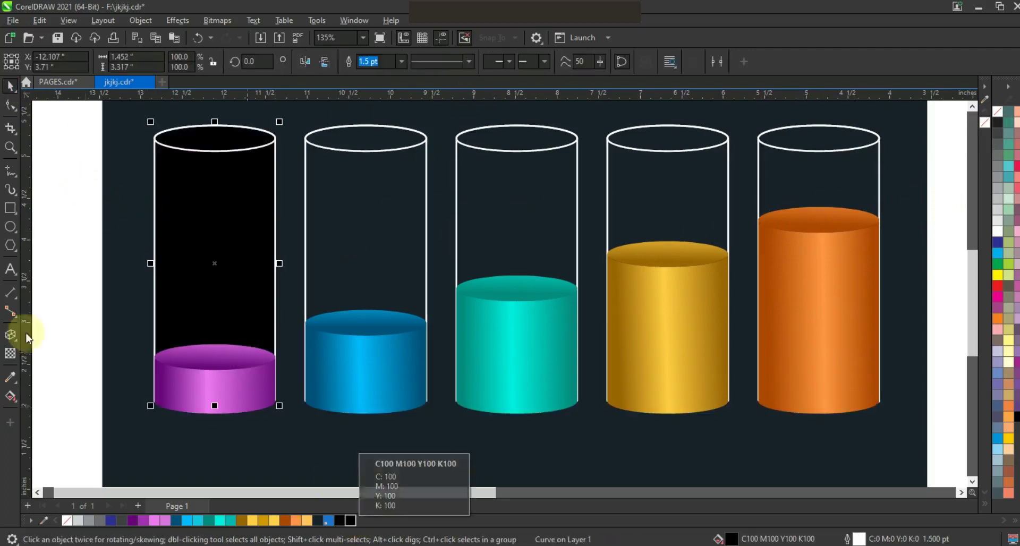
# Fade the first cylinder's black body inward from its left edge with linear transparency, and a copy of it inward from the right edge.
pyautogui.click(10, 353)
pyautogui.moveTo(156, 258)
pyautogui.mouseDown()
pyautogui.moveTo(198, 259)
pyautogui.moveTo(138, 263)
pyautogui.mouseUp()
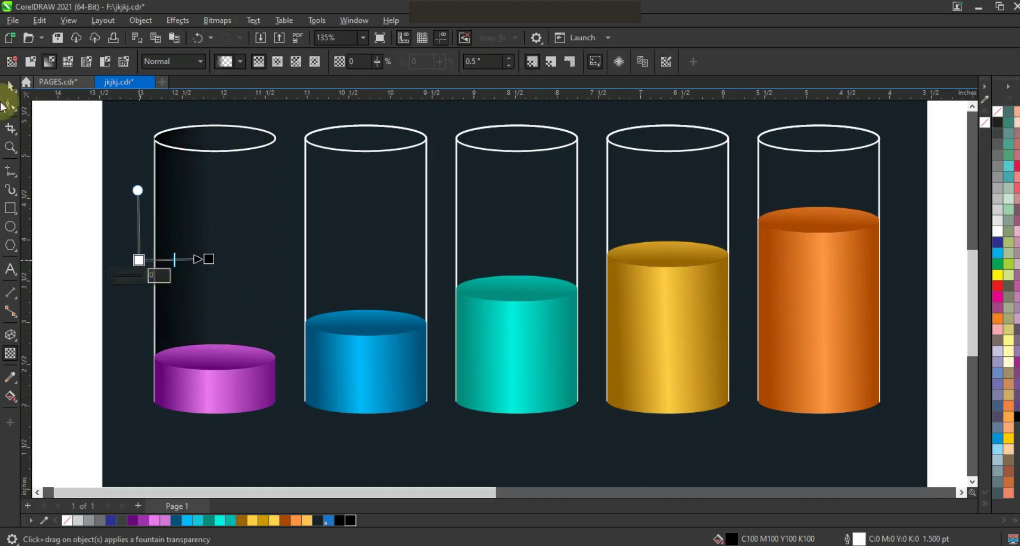
pyautogui.click(11, 85)
pyautogui.moveTo(271, 271)
pyautogui.mouseDown()
pyautogui.moveTo(222, 271)
pyautogui.moveTo(284, 270)
pyautogui.mouseUp()
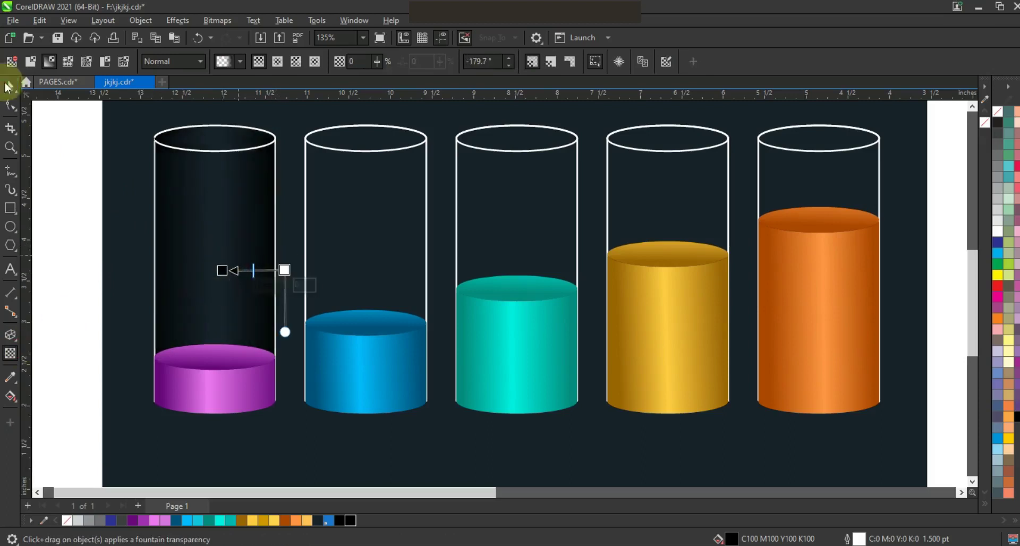
pyautogui.click(8, 88)
# Remove the outlines from all parts of the first cylinder.
pyautogui.moveTo(80, 113); pyautogui.dragTo(298, 441)
pyautogui.rightClick(1001, 108)
pyautogui.scroll(-1, 520, 239)
pyautogui.click(548, 238)
pyautogui.scroll(1, 557, 207)
pyautogui.press('Escape')
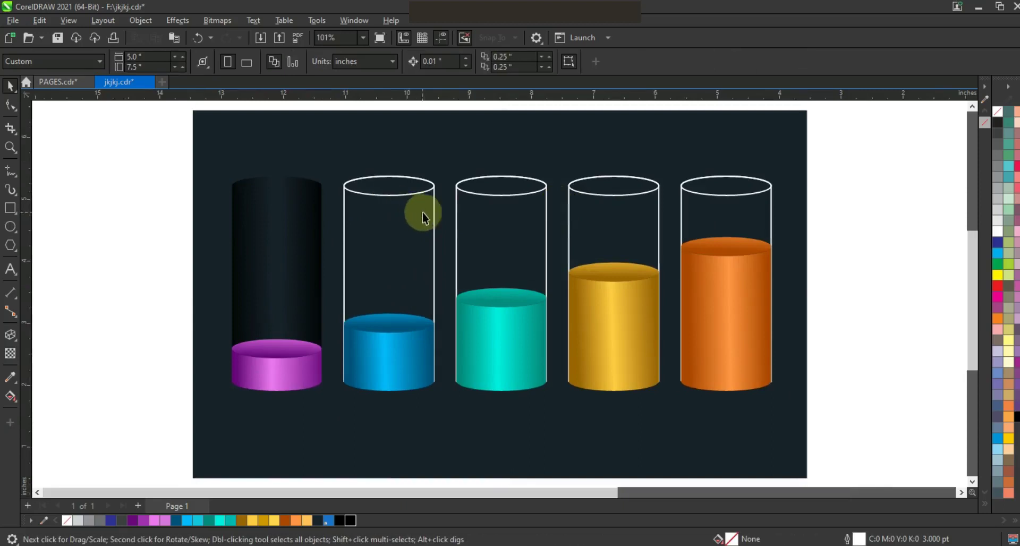
# Fill the first cylinder's top ellipse with white and fade it vertically with a linear transparency.
pyautogui.click(279, 181)
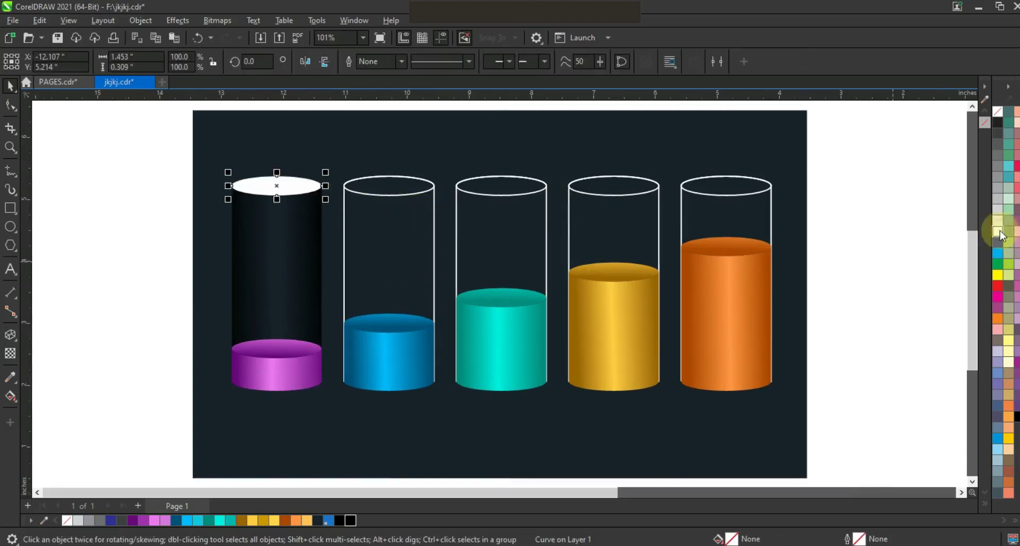
pyautogui.click(6, 355)
pyautogui.moveTo(274, 157); pyautogui.dragTo(280, 128)
pyautogui.moveTo(275, 196); pyautogui.dragTo(279, 196)
pyautogui.press('space')
pyautogui.click(118, 201)
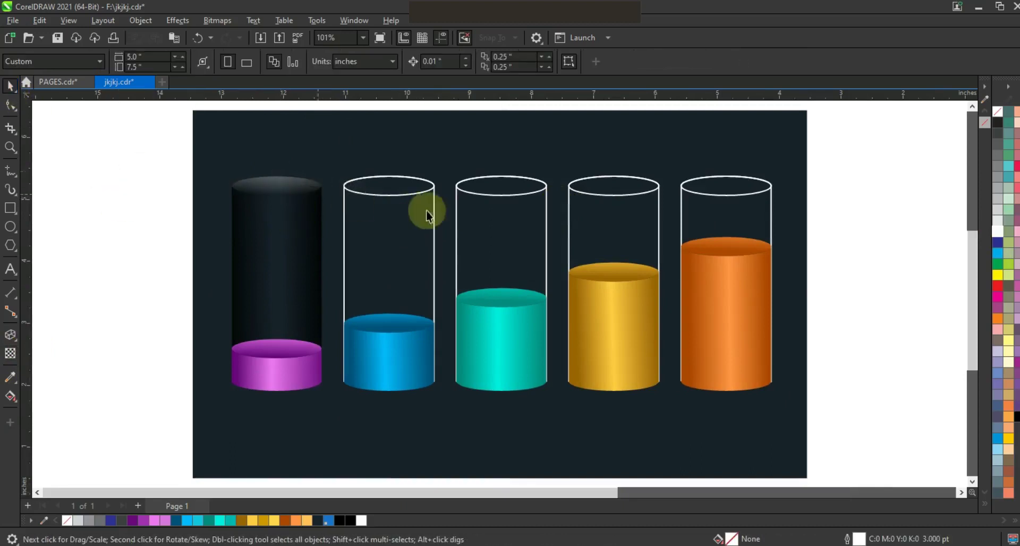
# Delete the white body and rim outlines of the second to fifth cylinders.
pyautogui.click(770, 190)
pyautogui.press('Delete')
pyautogui.click(659, 192)
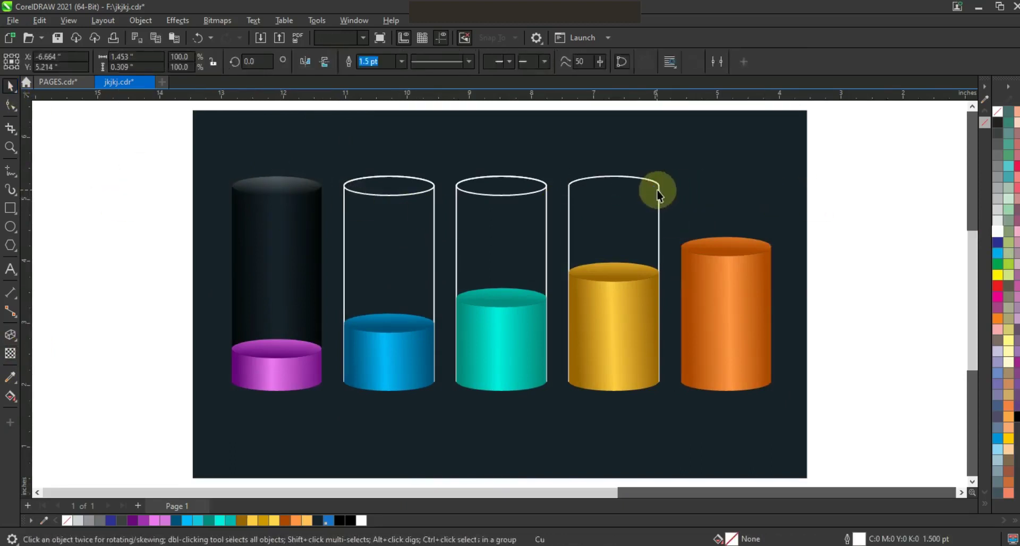
pyautogui.press('Delete')
pyautogui.click(542, 187)
pyautogui.press('Delete')
pyautogui.click(432, 190)
pyautogui.press('Delete')
pyautogui.click(427, 190)
pyautogui.press('Delete')
# Copy the first cylinder's shaded glass body and top ellipse onto the second cylinder's position.
pyautogui.click(133, 163)
pyautogui.click(276, 236)
pyautogui.moveTo(299, 266); pyautogui.dragTo(412, 266)
pyautogui.rightClick(412, 266)
# Duplicate the glass body and center the copies horizontally on the third and fourth cylinders' fills.
pyautogui.press('+')
pyautogui.keyDown('shift'); pyautogui.click(503, 339); pyautogui.keyUp('shift')
pyautogui.press('c')
pyautogui.click(531, 237)
pyautogui.press('+')
pyautogui.keyDown('shift'); pyautogui.click(613, 307); pyautogui.keyUp('shift')
pyautogui.press('c')
# Duplicate the fourth glass body and center the copy horizontally on the fifth cylinder's orange fill.
pyautogui.click(637, 233)
pyautogui.press('+')
pyautogui.keyDown('shift'); pyautogui.click(758, 291); pyautogui.keyUp('shift')
pyautogui.press('c')
pyautogui.click(863, 255)
pyautogui.moveTo(840, 162); pyautogui.dragTo(213, 409)
pyautogui.click(176, 285)
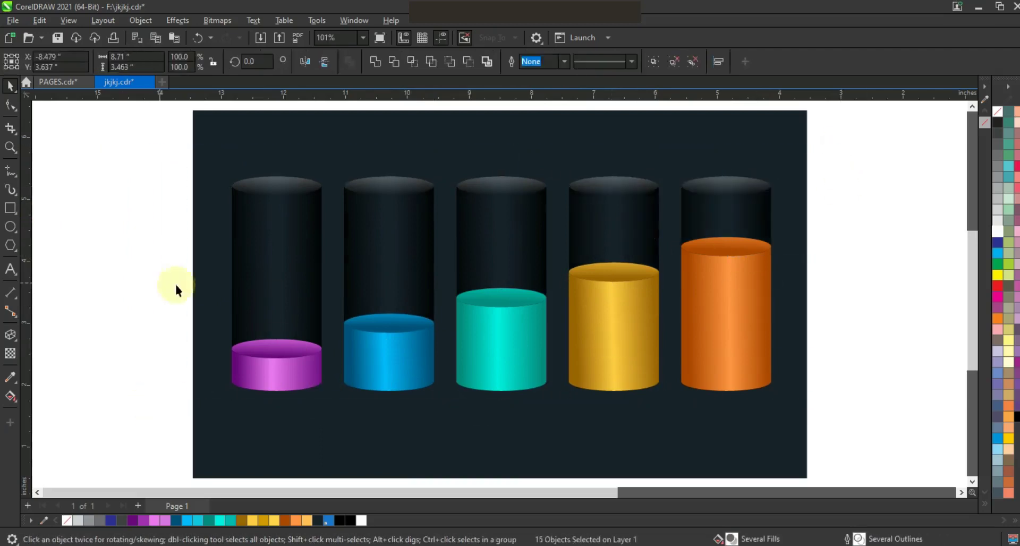
# Try to bring the first cylinder's glass group in front of its purple fill.
pyautogui.click(298, 297)
pyautogui.click(292, 285)
pyautogui.click(296, 284)
pyautogui.hotkey('shift', 'pageup')
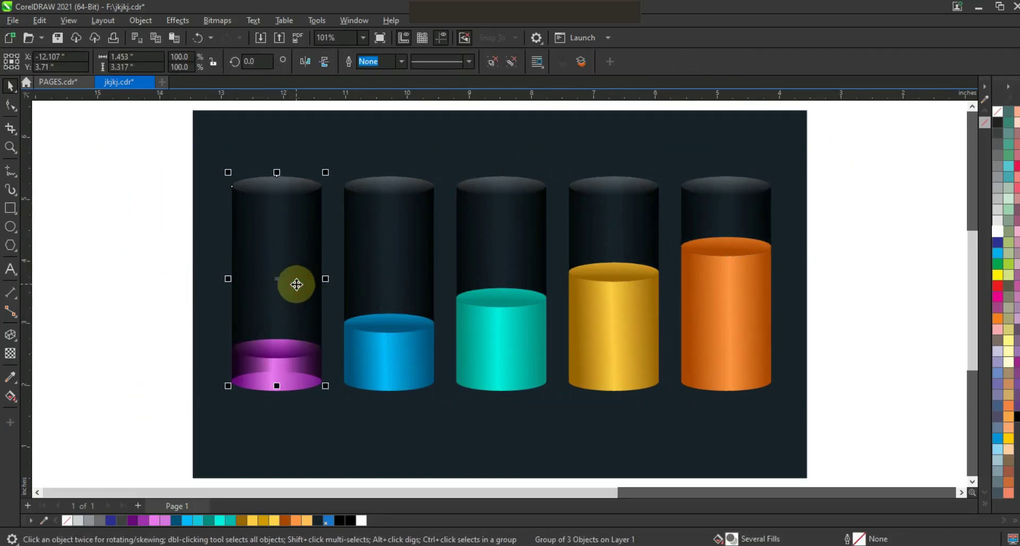
pyautogui.hotkey('ctrl', 'z')
# Add thin grey bases beneath the five coloured fills and scale the cylinders down to 90.4 percent.
pyautogui.click(132, 302)
pyautogui.click(289, 394)
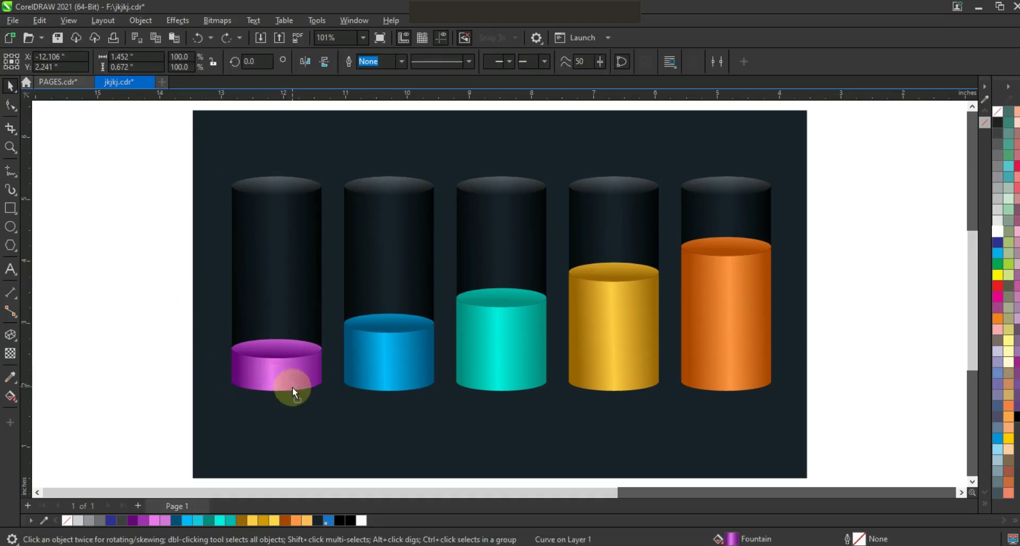
pyautogui.click(384, 376)
pyautogui.press('Down')
pyautogui.click(488, 372)
pyautogui.press('Down')
pyautogui.click(635, 377)
pyautogui.press('Down')
pyautogui.click(728, 385)
pyautogui.press('Down')
pyautogui.keyDown('shift'); pyautogui.click(616, 387); pyautogui.keyUp('shift')
pyautogui.keyDown('shift'); pyautogui.click(474, 386); pyautogui.keyUp('shift')
pyautogui.keyDown('shift'); pyautogui.click(386, 391); pyautogui.keyUp('shift')
pyautogui.click(323, 389)
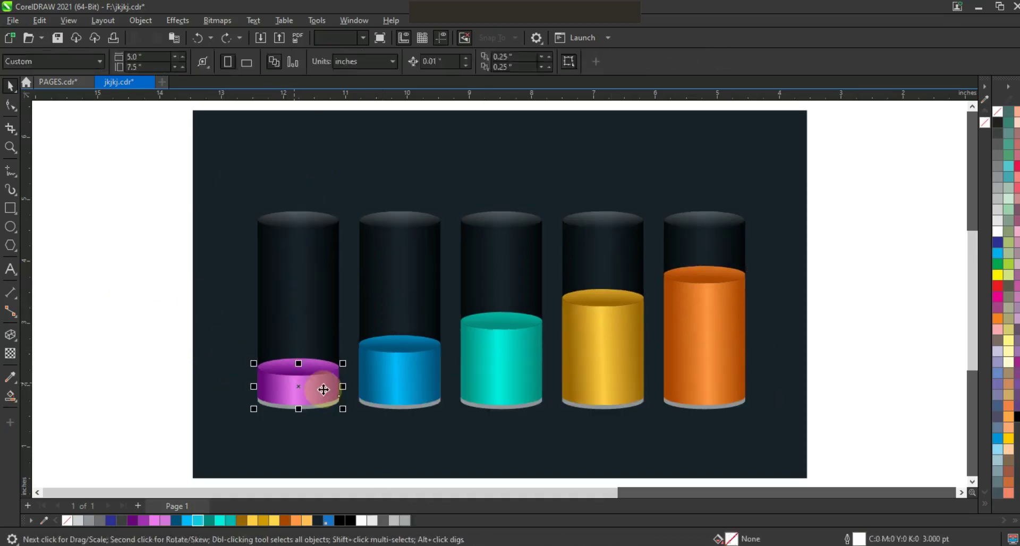
# Create a filled band directly above the first cylinder's purple fill, using the raised copy of the glass body as a boundary.
pyautogui.click(333, 370)
pyautogui.click(310, 302)
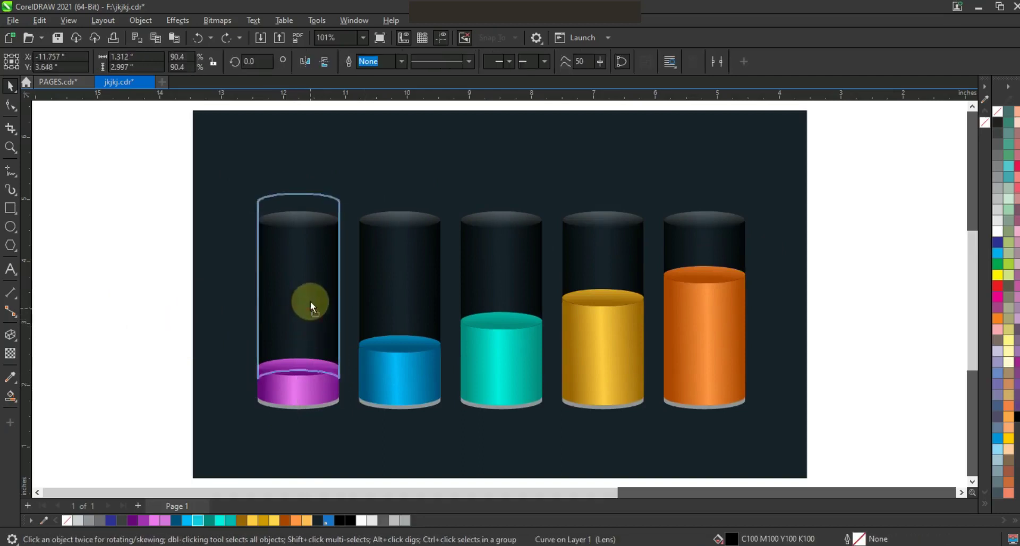
pyautogui.click(314, 256)
pyautogui.click(10, 397)
pyautogui.click(298, 340)
pyautogui.press('space')
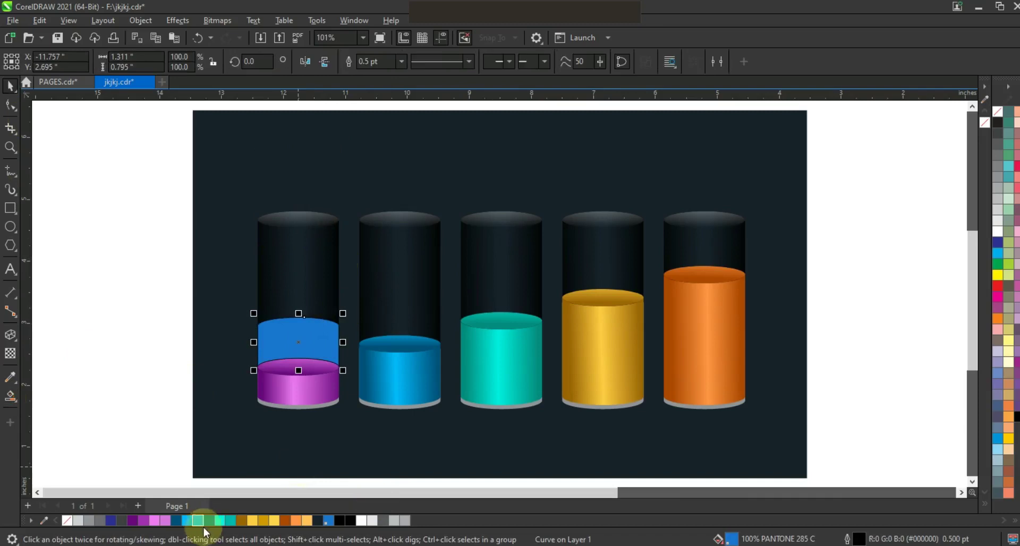
# Recolour the first cylinder's band purple #A231B5 and apply a linear transparency that fades it out upward into a glow.
pyautogui.click(198, 520)
pyautogui.click(154, 521)
pyautogui.click(10, 353)
pyautogui.moveTo(291, 427); pyautogui.dragTo(291, 471)
pyautogui.moveTo(293, 322); pyautogui.dragTo(291, 316)
pyautogui.press('space')
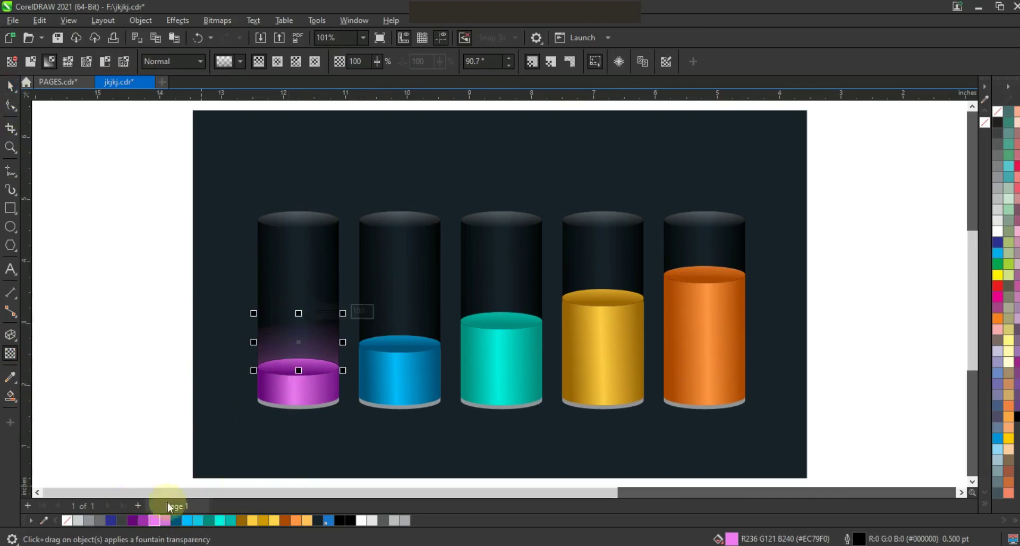
pyautogui.click(123, 359)
pyautogui.click(292, 364)
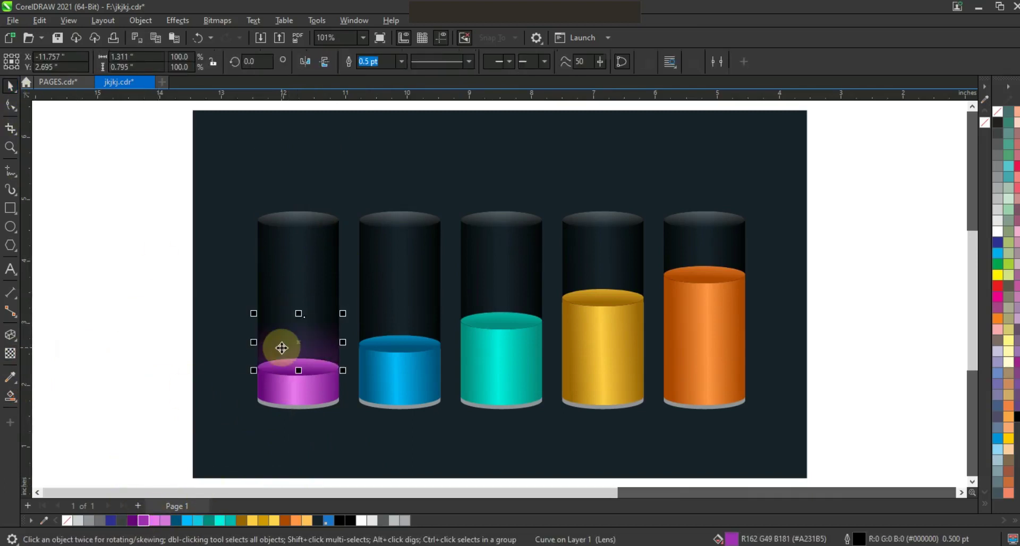
# Duplicate the glow band above the second and third cylinders' fills, colouring the copies light blue #03BAFC and turquoise #01EFE0.
pyautogui.moveTo(307, 348); pyautogui.dragTo(411, 328)
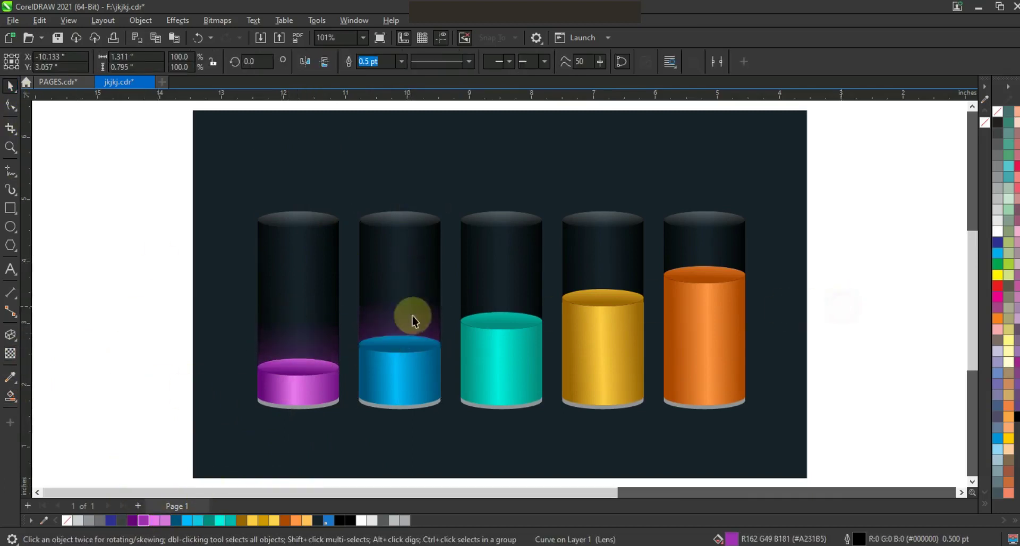
pyautogui.click(187, 522)
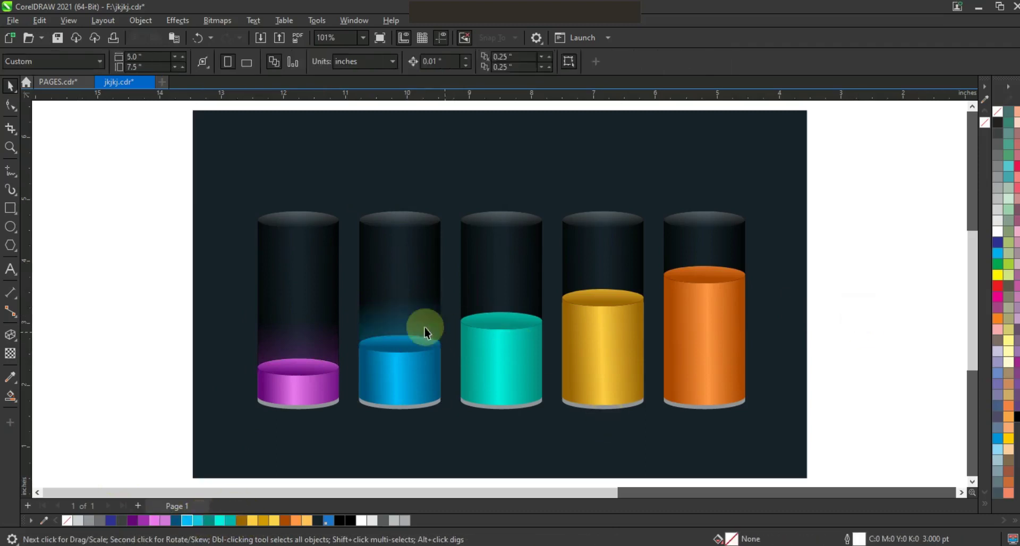
pyautogui.moveTo(431, 332); pyautogui.dragTo(510, 296)
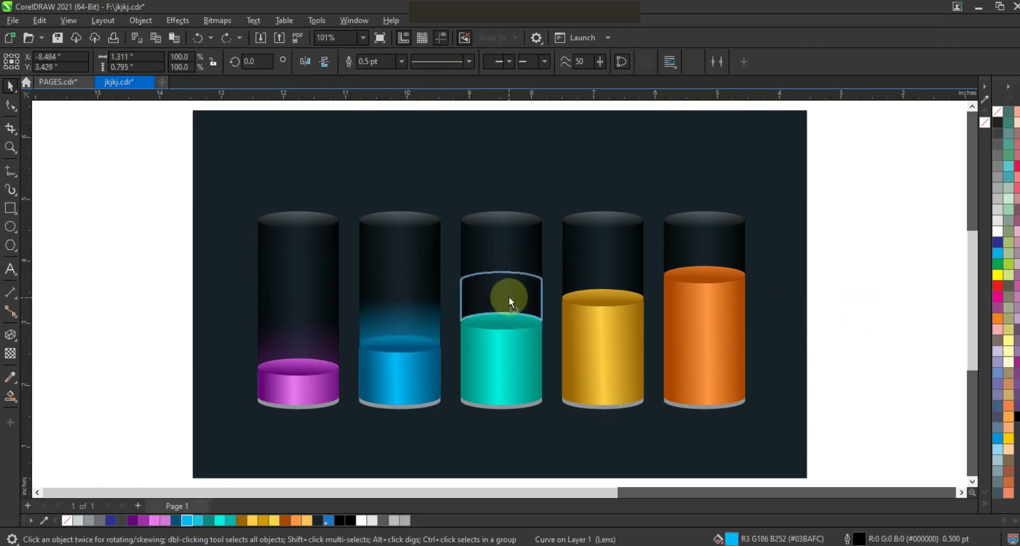
pyautogui.click(221, 522)
pyautogui.click(531, 304)
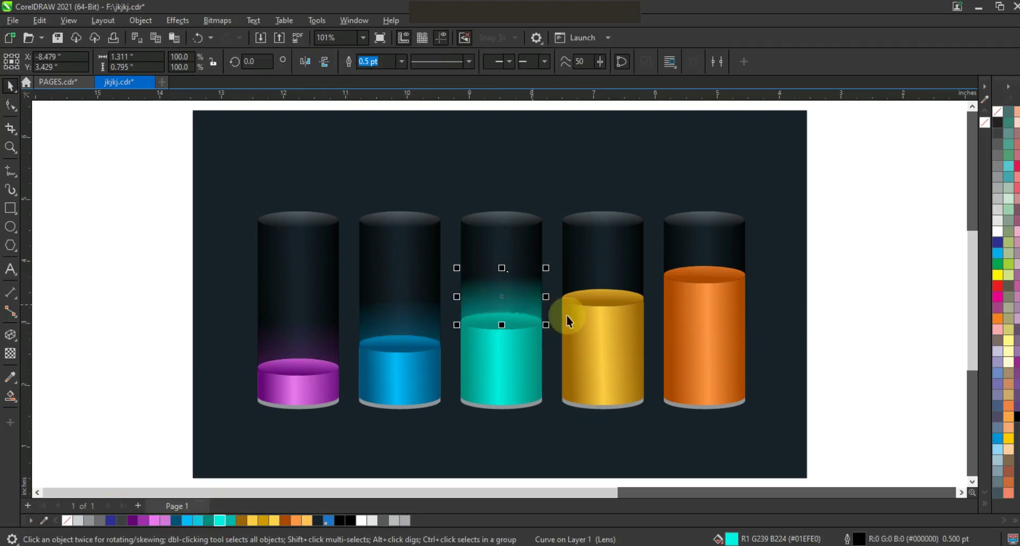
# Duplicate the glow band above the fourth and fifth cylinders' fills, colouring the copies gold #FFCD43 and orange.
pyautogui.moveTo(601, 279); pyautogui.dragTo(605, 280)
pyautogui.click(253, 521)
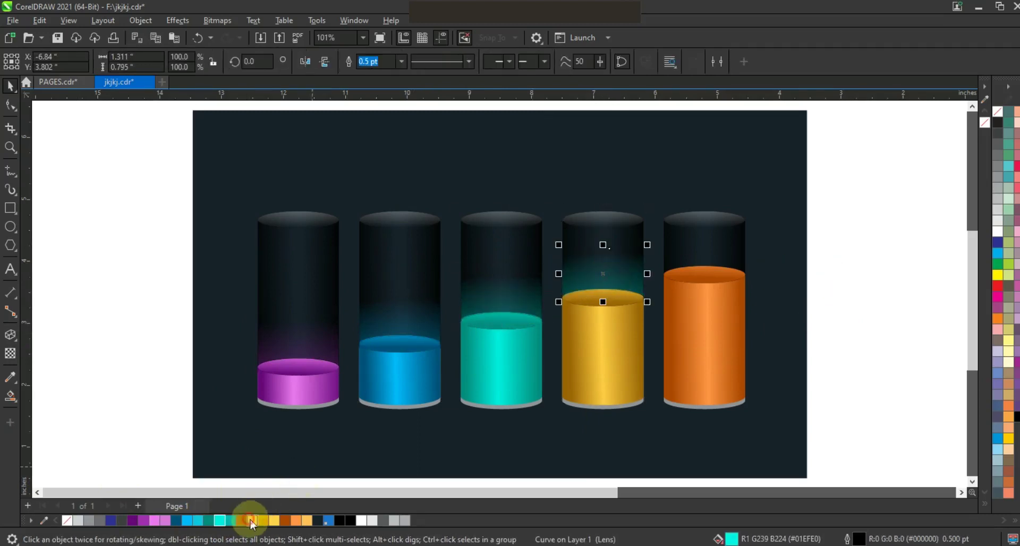
pyautogui.click(604, 282)
pyautogui.moveTo(706, 257); pyautogui.dragTo(711, 246)
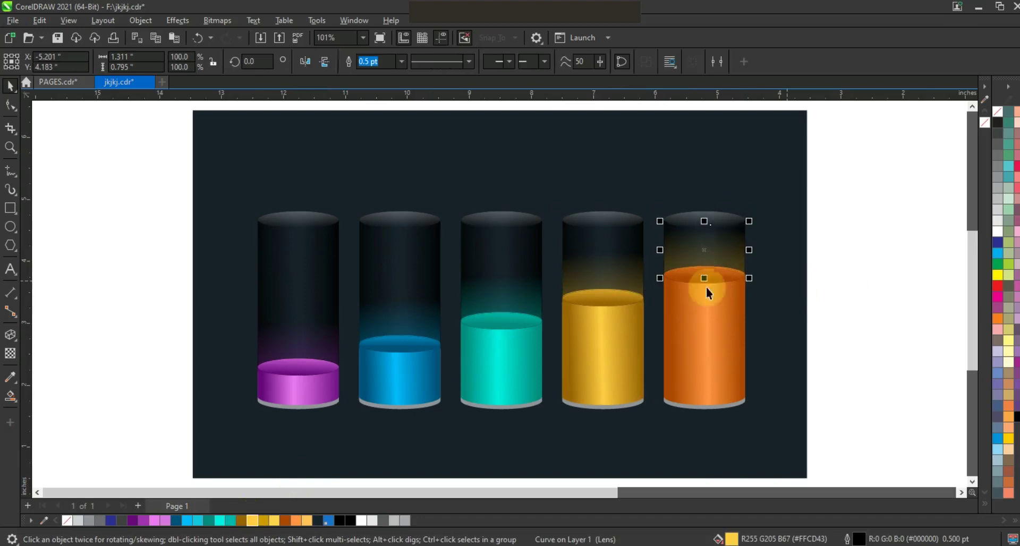
pyautogui.click(909, 284)
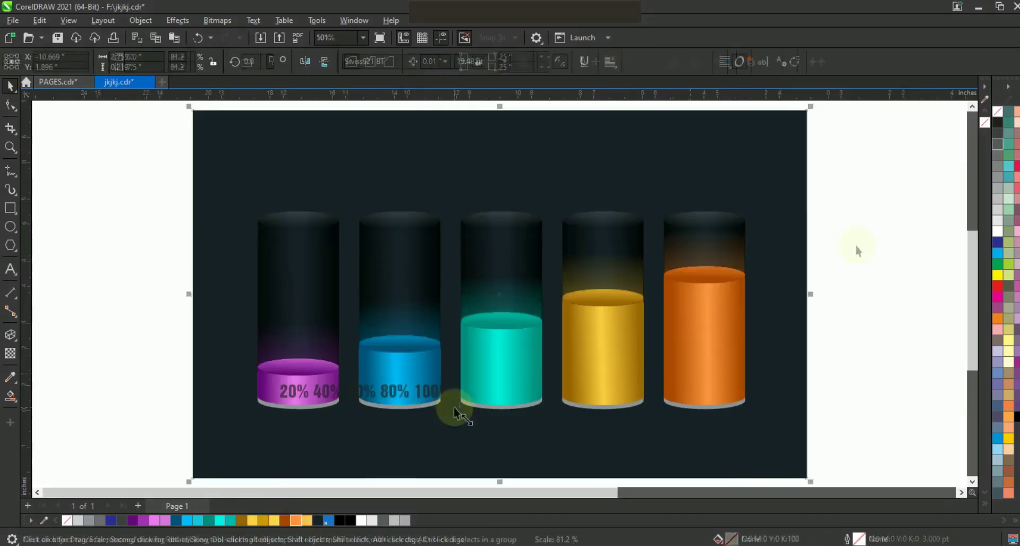
# Separate the percentage text into individual labels and center 100% on the orange fill and 80% on the gold fill.
pyautogui.click(386, 393)
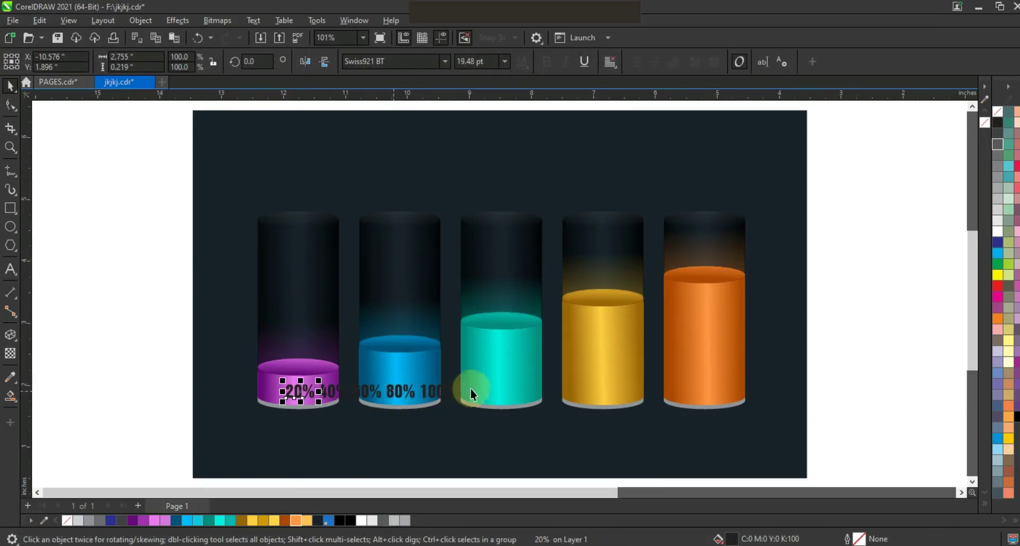
pyautogui.click(446, 392)
pyautogui.keyDown('shift'); pyautogui.click(689, 394); pyautogui.keyUp('shift')
pyautogui.press('c')
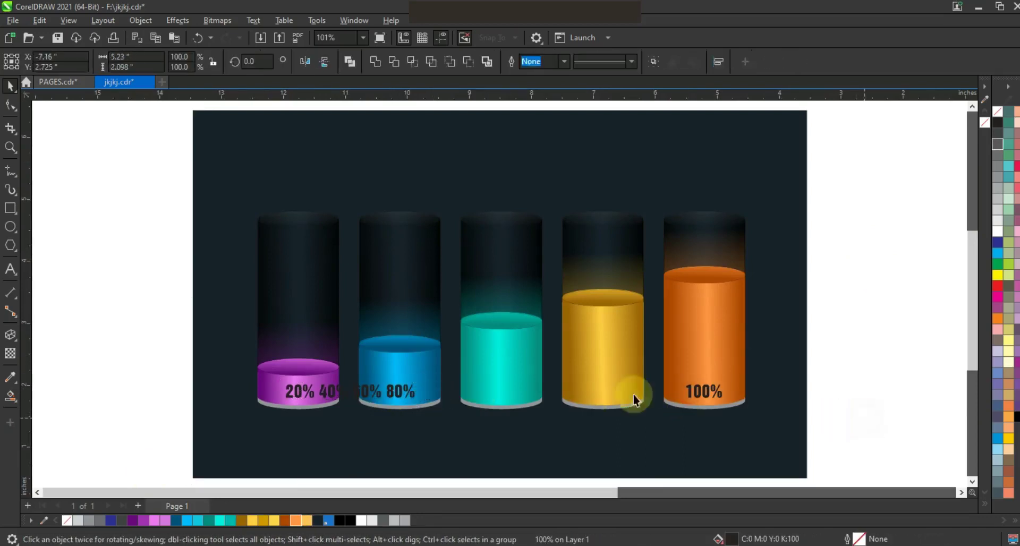
pyautogui.press('Escape')
pyautogui.keyDown('shift'); pyautogui.click(569, 404); pyautogui.keyUp('shift')
pyautogui.press('c')
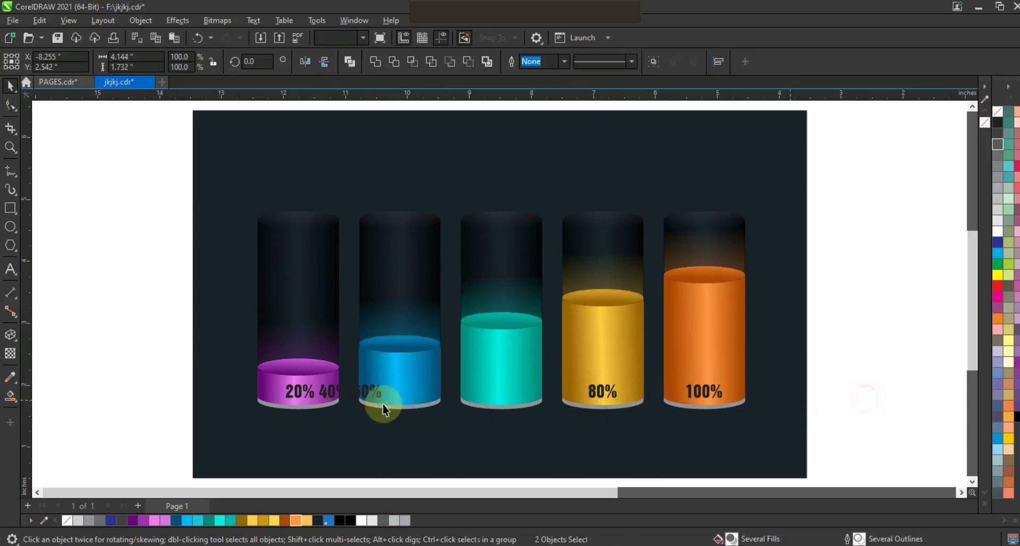
# Center the 60%, 40% and 20% labels horizontally on the teal, blue and purple fills.
pyautogui.press('Escape')
pyautogui.click(374, 395)
pyautogui.keyDown('shift'); pyautogui.click(499, 397); pyautogui.keyUp('shift')
pyautogui.press('c')
pyautogui.click(329, 394)
pyautogui.keyDown('shift'); pyautogui.click(410, 391); pyautogui.keyUp('shift')
pyautogui.press('c')
pyautogui.press('Escape')
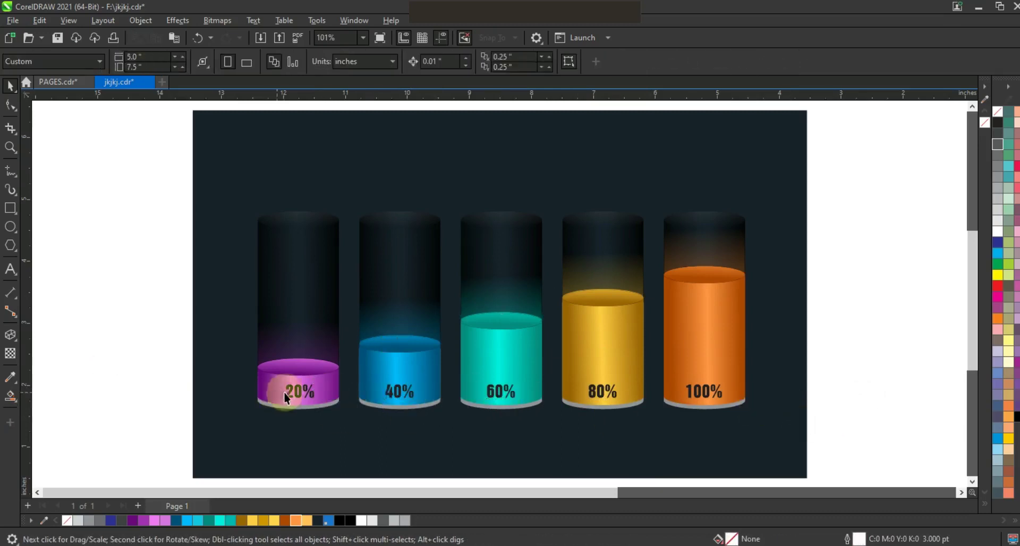
pyautogui.keyDown('shift'); pyautogui.click(336, 388); pyautogui.keyUp('shift')
pyautogui.press('c')
# Recolour all five percentage labels white.
pyautogui.click(114, 371)
pyautogui.moveTo(757, 412); pyautogui.dragTo(757, 410)
pyautogui.click(1001, 236)
pyautogui.click(909, 280)
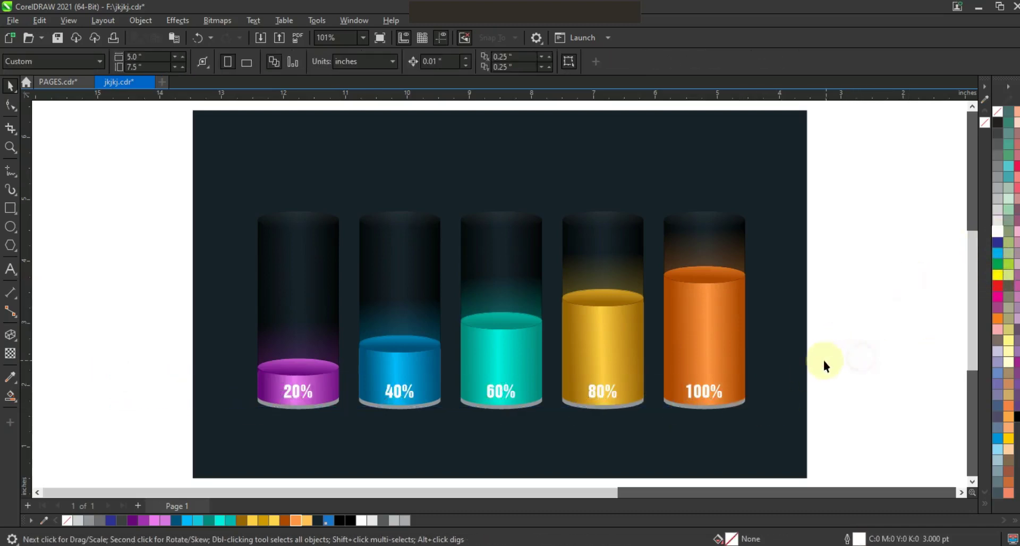
# Preview the finished cylinder infographic full screen.
pyautogui.scroll(-2, 635, 380)
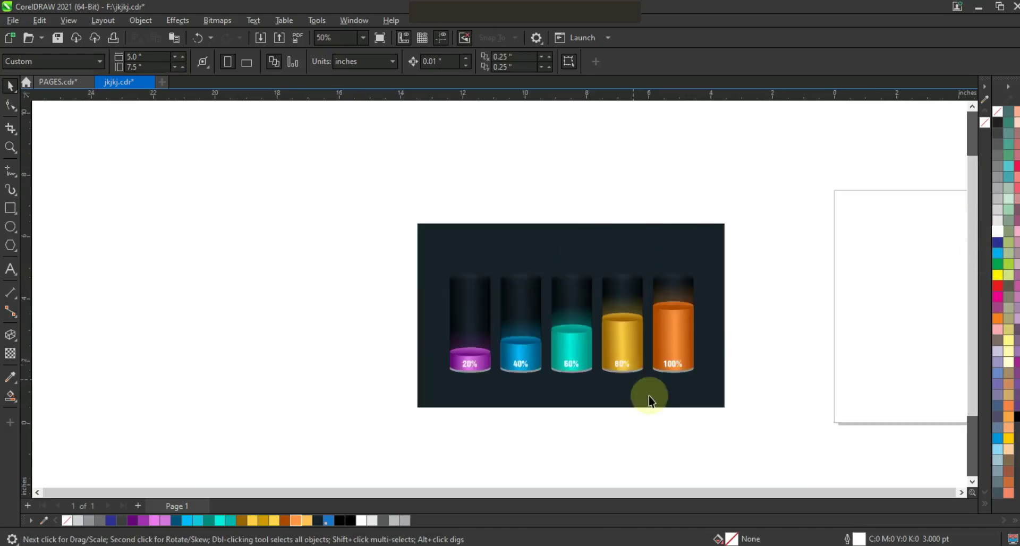
pyautogui.scroll(3, 920, 301)
pyautogui.press('F9')
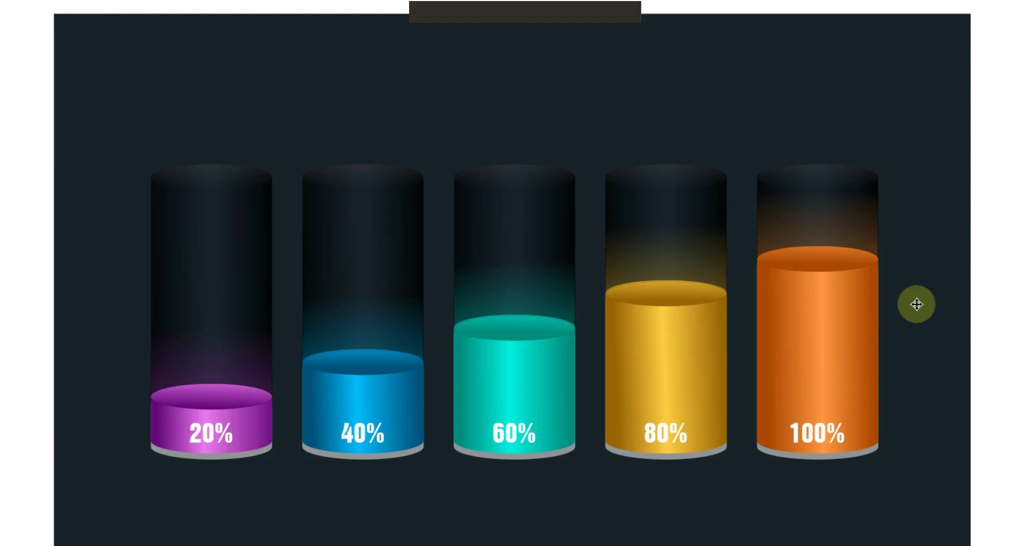
pyautogui.press('F9')
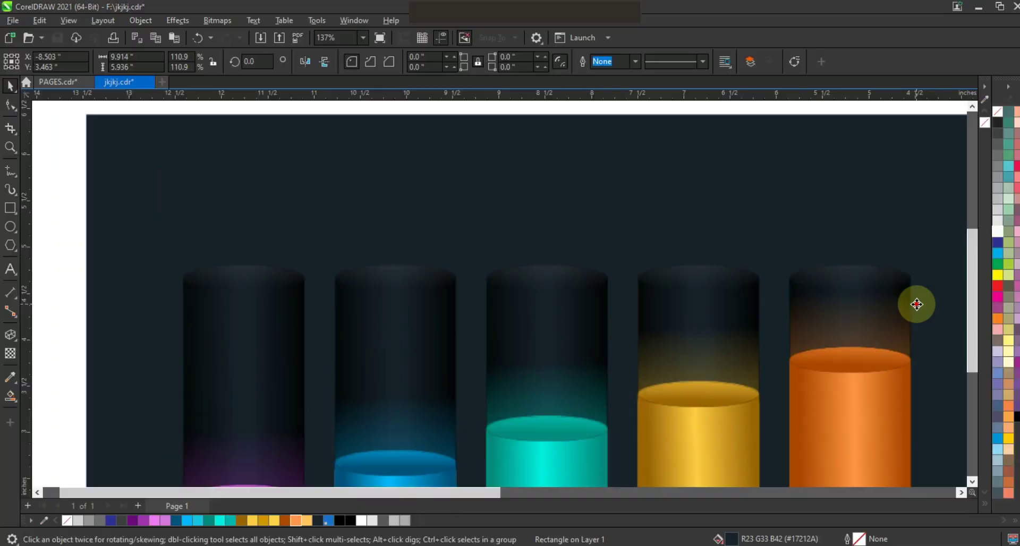